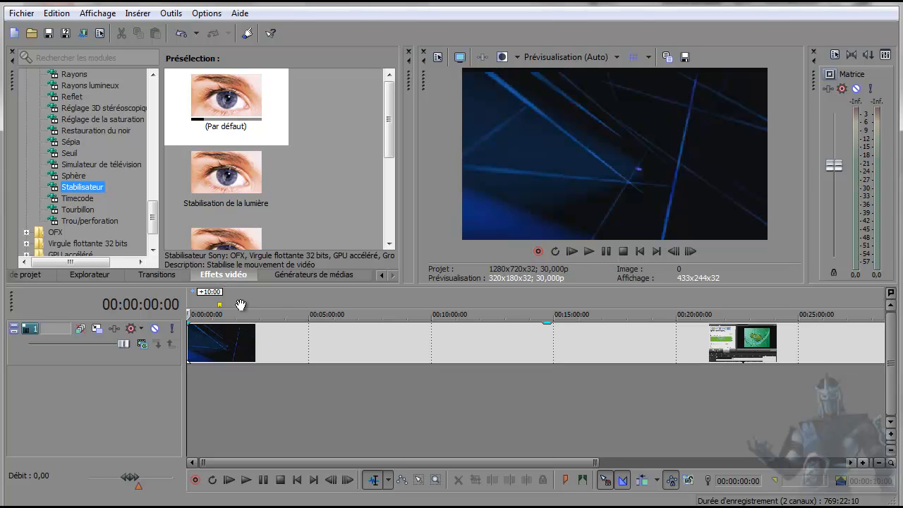
Locate the end of the blue-lines intro frame by frame and leave the playhead at 00:00:10:17.
left_click(217, 383)
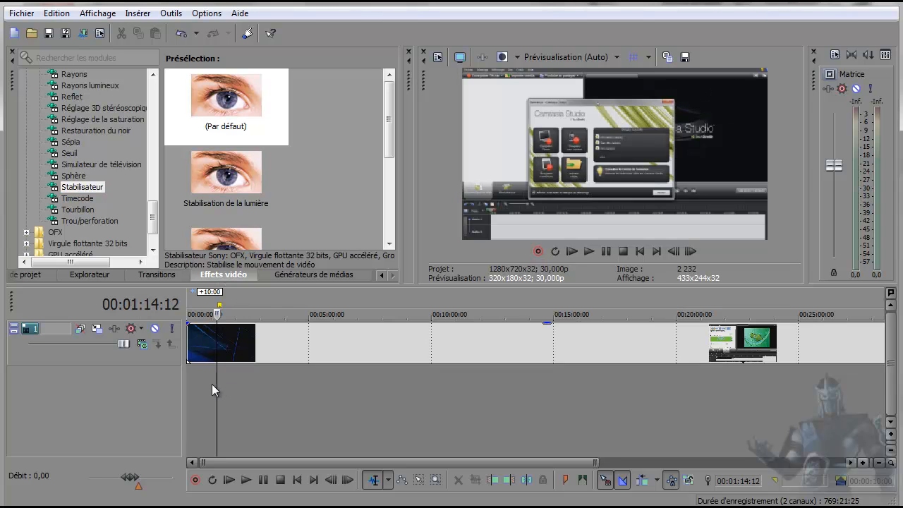
left_click_drag(209, 385, 189, 388)
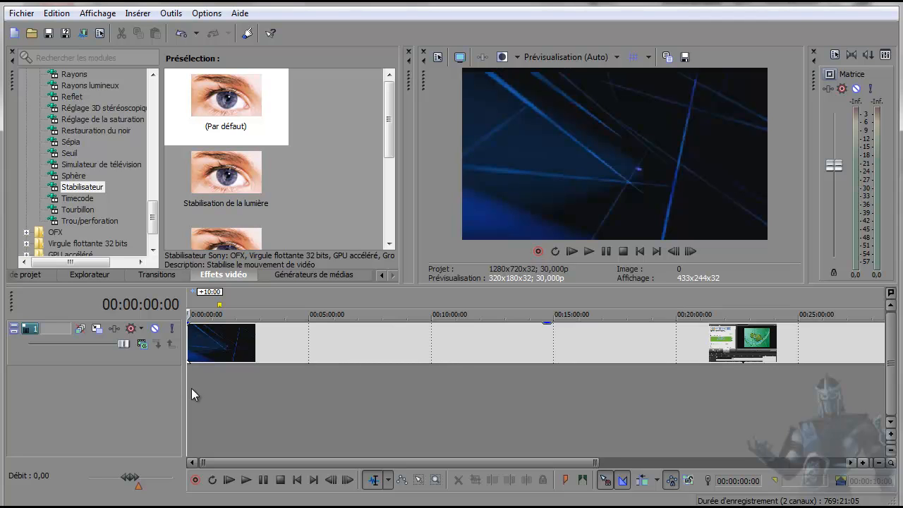
scroll(199, 388, "up", 5)
left_click_drag(195, 383, 222, 383)
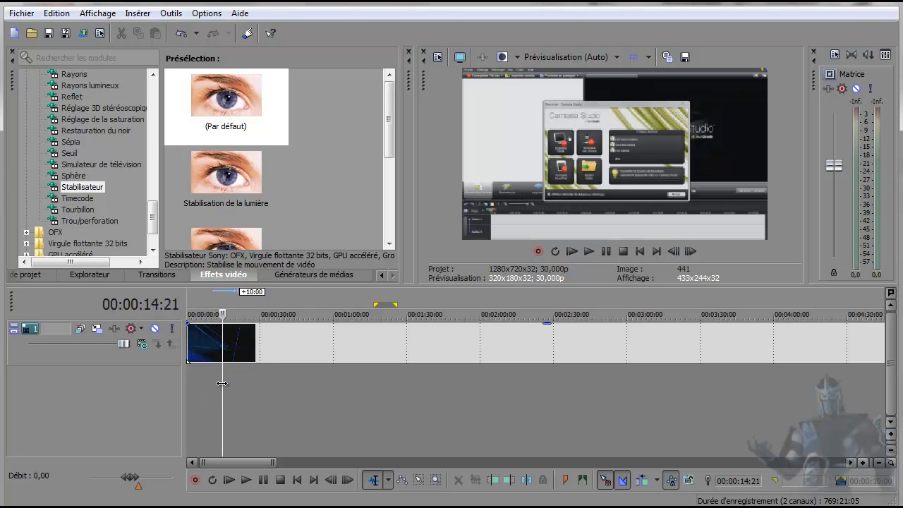
left_click(675, 252)
left_click(675, 252)
left_click(675, 252)
left_click(675, 252)
left_click(675, 252)
left_click(675, 251)
left_click(676, 252)
left_click(675, 252)
left_click(675, 252)
left_click(676, 252)
left_click(676, 252)
left_click(676, 252)
left_click(675, 252)
left_click(675, 252)
left_click(675, 252)
left_click(676, 252)
left_click(675, 252)
left_click(675, 251)
left_click(675, 252)
left_click(675, 252)
left_click(675, 252)
left_click(675, 252)
left_click(675, 252)
left_click(675, 252)
left_click(675, 252)
left_click(675, 251)
left_click(675, 252)
left_click(675, 252)
left_click(675, 252)
left_click(675, 252)
left_click(675, 252)
left_click(675, 252)
left_click(675, 252)
left_click(676, 252)
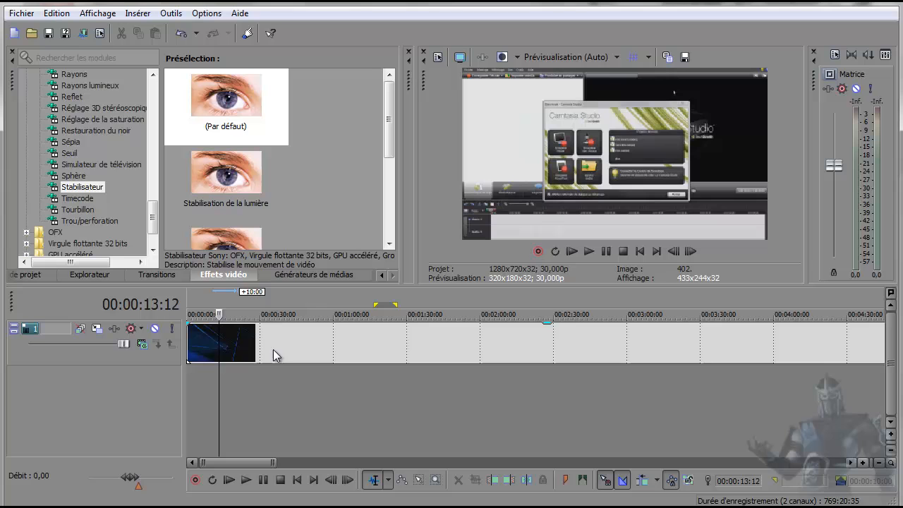
left_click(214, 372)
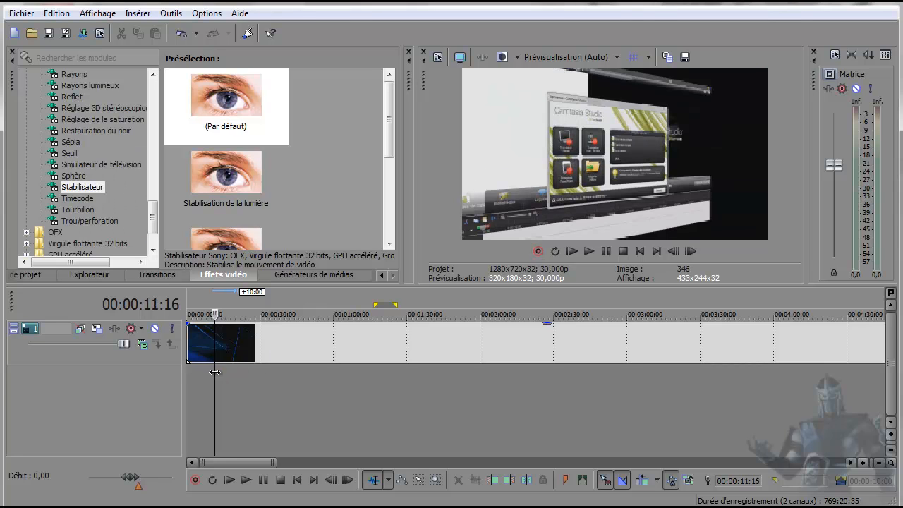
left_click(675, 252)
left_click(674, 252)
left_click(673, 252)
left_click(674, 252)
left_click(674, 252)
left_click(674, 252)
left_click(674, 252)
left_click(674, 252)
left_click(674, 252)
left_click(674, 252)
left_click(673, 252)
left_click(674, 251)
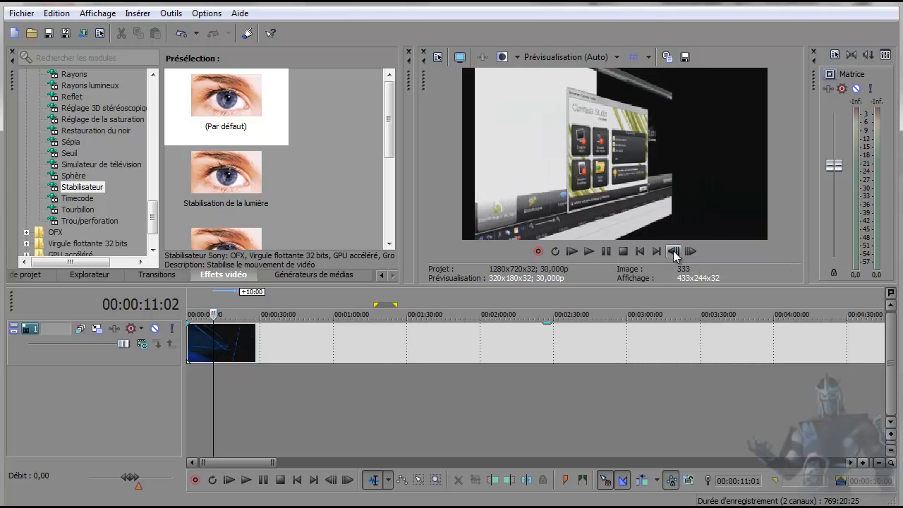
left_click(674, 252)
left_click(674, 252)
left_click(673, 252)
left_click(674, 252)
left_click(673, 252)
left_click(674, 252)
left_click(674, 252)
left_click(674, 252)
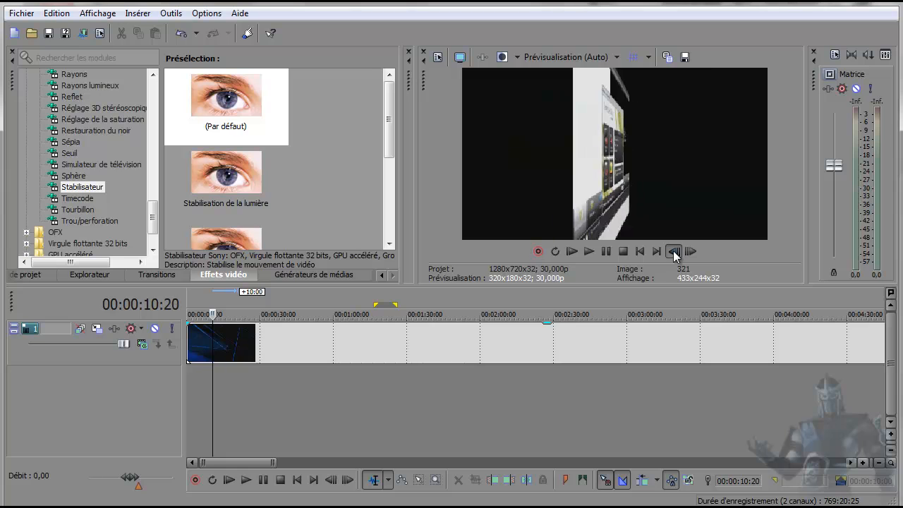
left_click(674, 252)
left_click(674, 251)
left_click(674, 252)
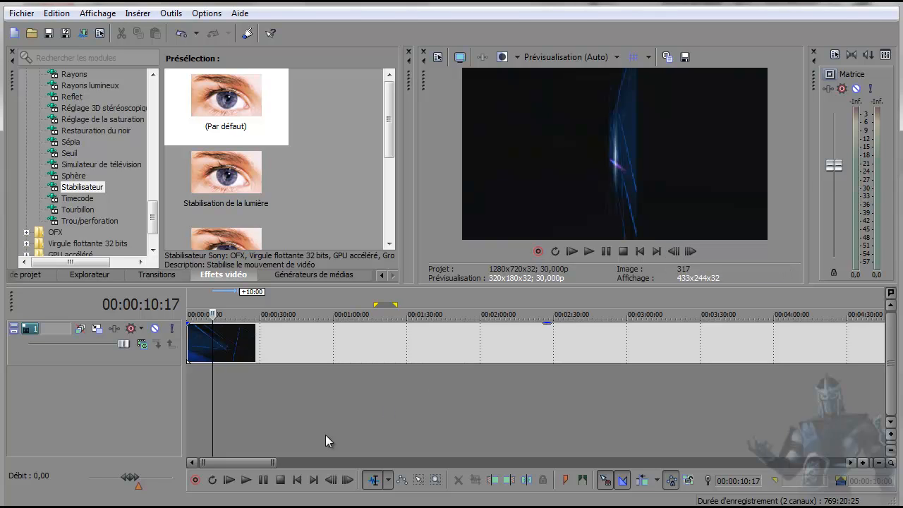
Insert a new video track above the clip and split the clip at the playhead, 00:00:10:17.
left_click(237, 351)
key("ctrl+shift+q")
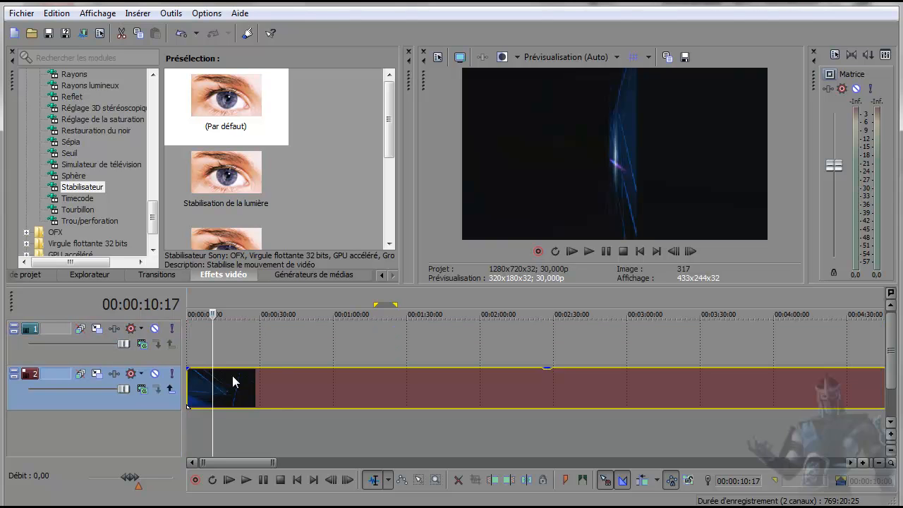
key("s")
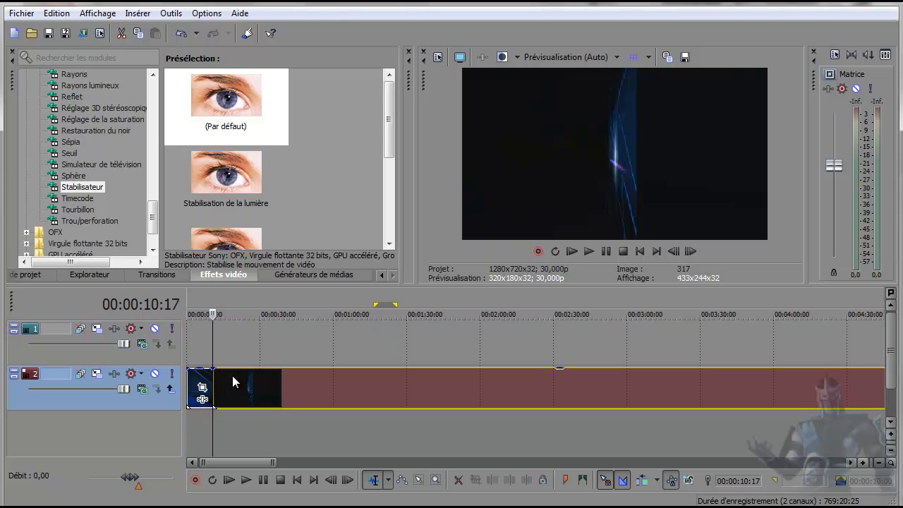
Move the intro segment before the split down onto a new video track beneath the main clip.
left_click(193, 385)
left_click_drag(193, 384, 196, 423)
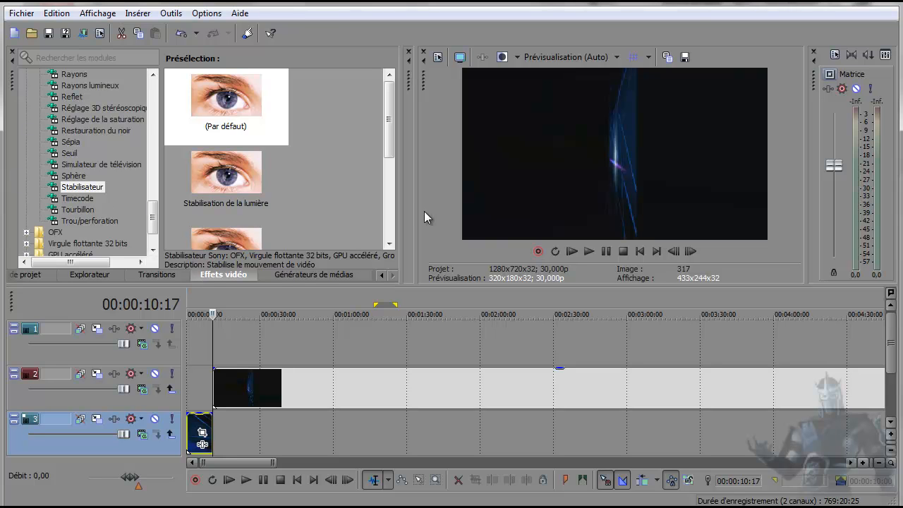
Add the Ciel étoilé preset of the Texture de bruit generator to the start of the empty track 1.
left_click(310, 275)
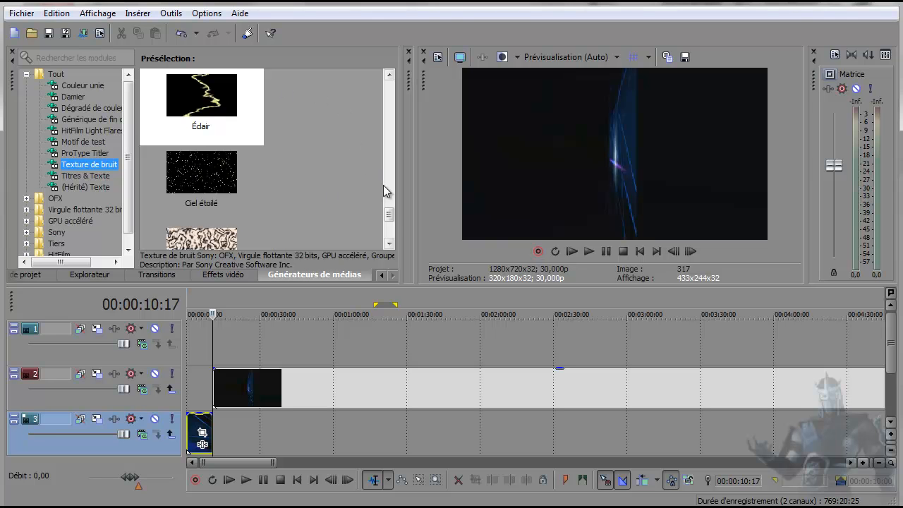
left_click_drag(388, 212, 378, 116)
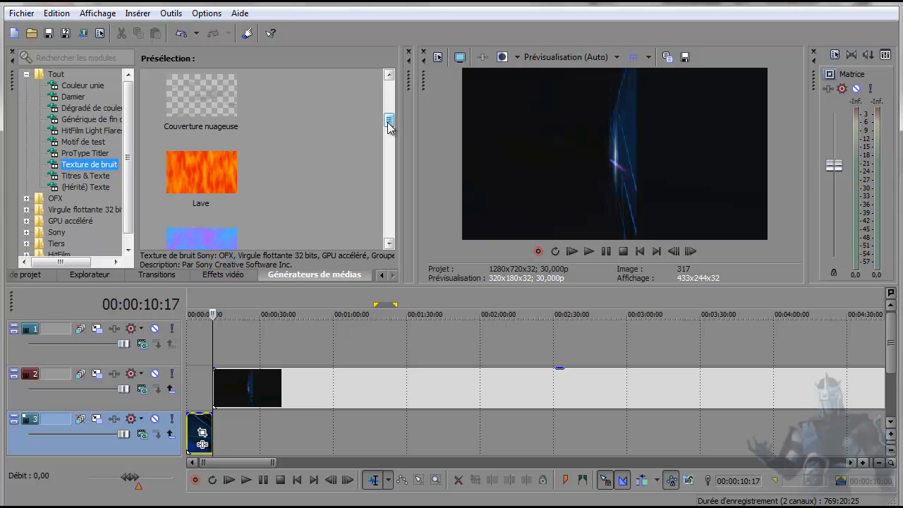
left_click_drag(389, 125, 392, 92)
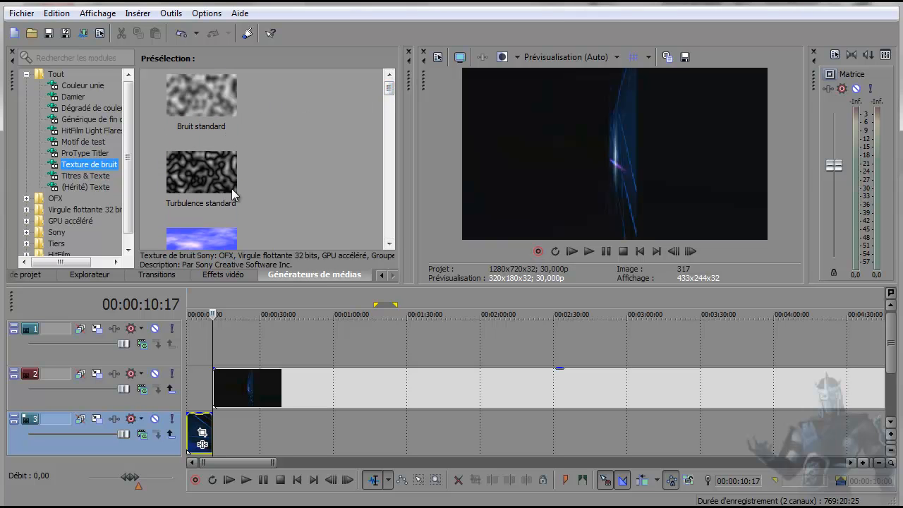
left_click_drag(389, 90, 379, 217)
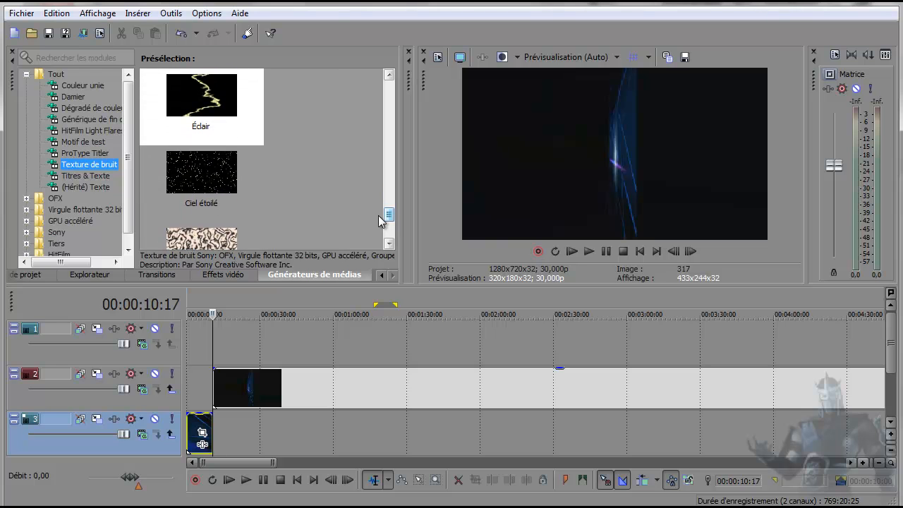
left_click(199, 169)
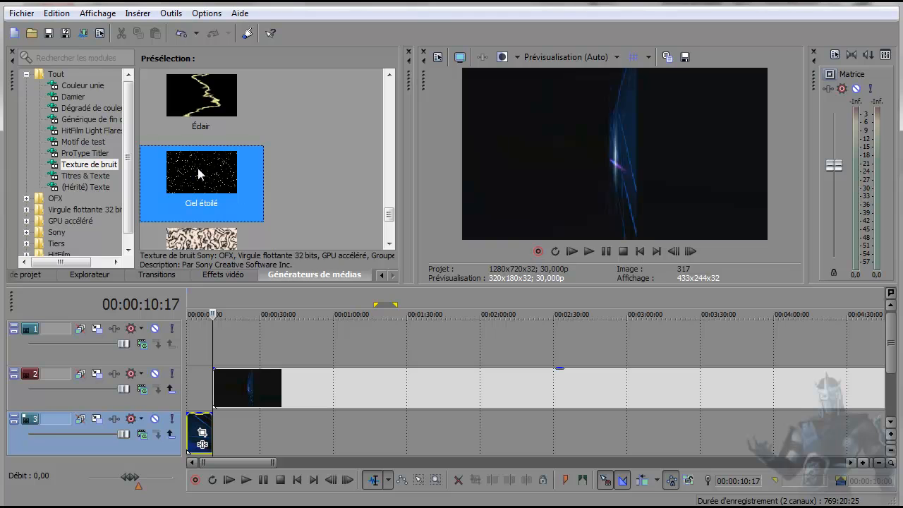
left_click_drag(199, 277, 195, 348)
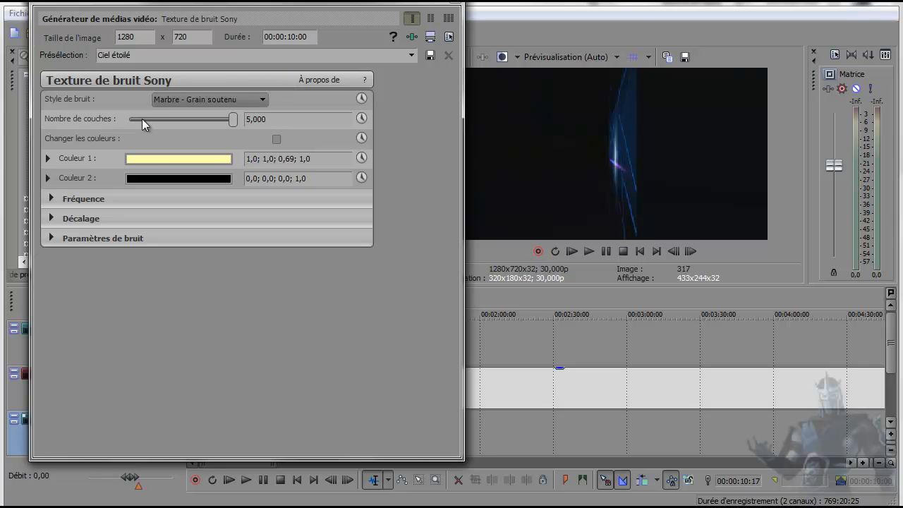
Set the starfield's Couleur 1 to blue 0,2; 0,57; 0,84 with alpha 0,02, and close the generator settings.
left_click(170, 162)
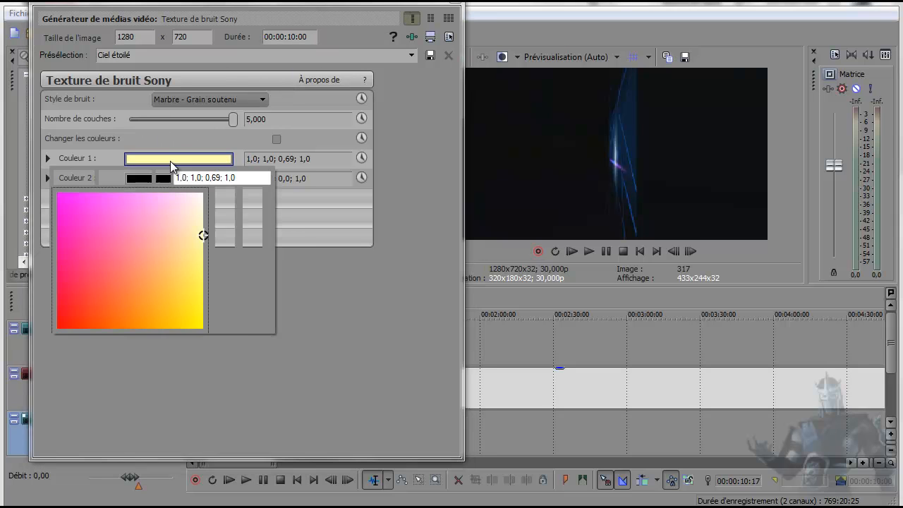
left_click(202, 196)
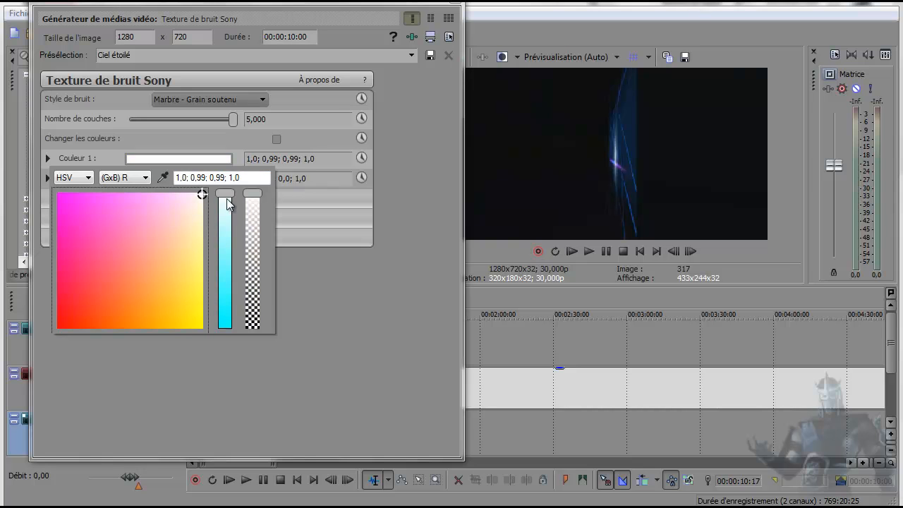
left_click_drag(225, 195, 226, 308)
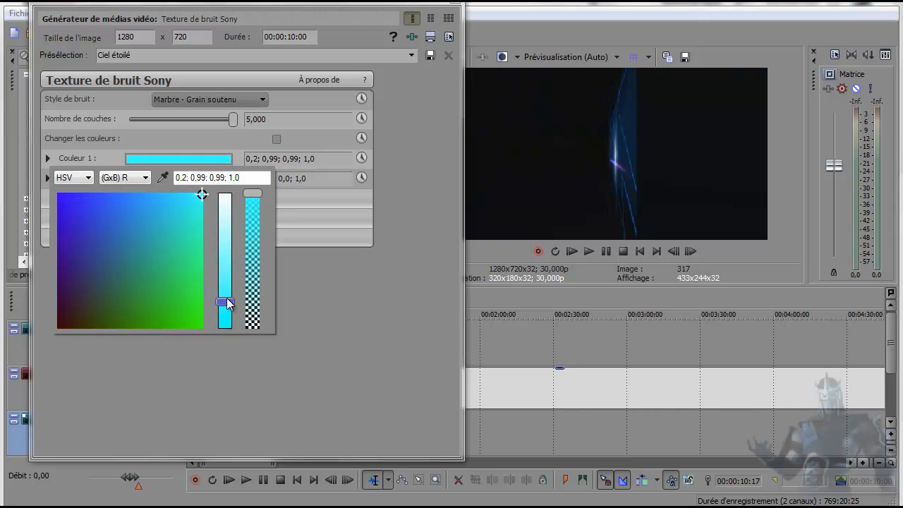
mouse_move(203, 197)
left_mouse_down()
mouse_move(99, 206)
mouse_move(109, 216)
mouse_move(139, 214)
left_mouse_up()
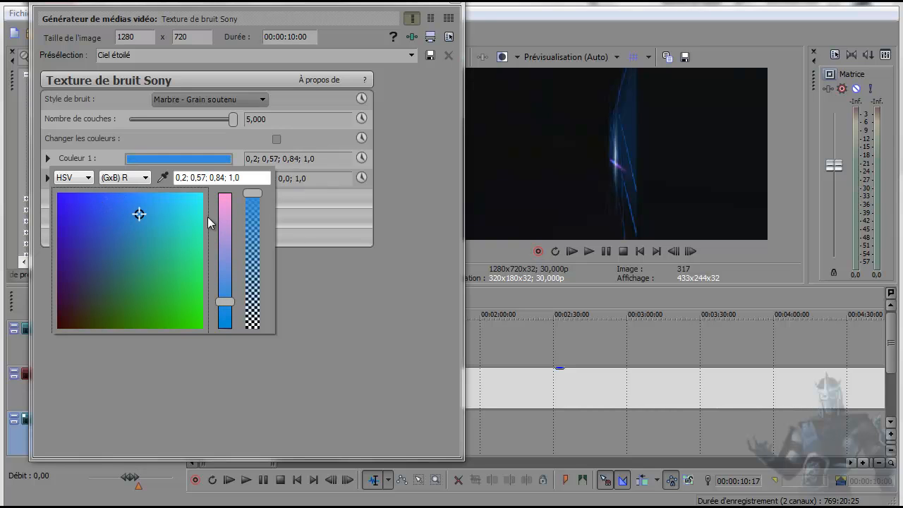
left_click_drag(254, 201, 254, 334)
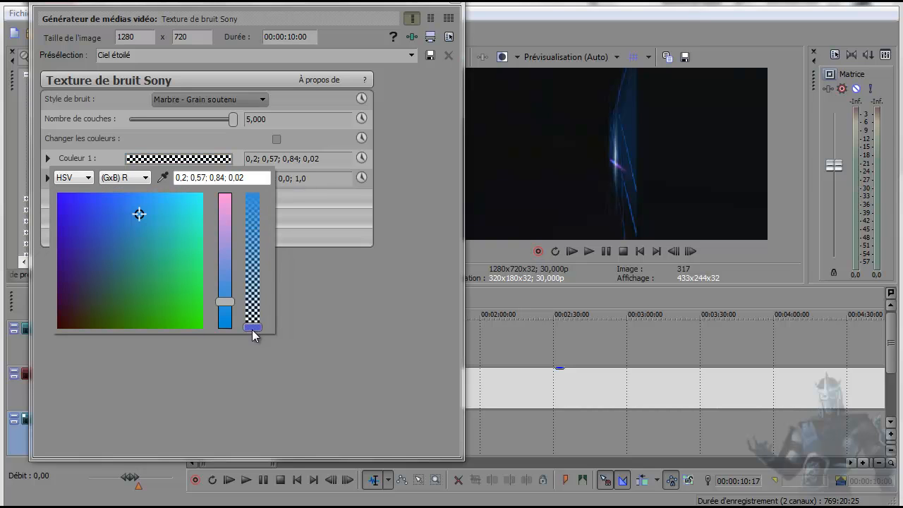
left_click(323, 322)
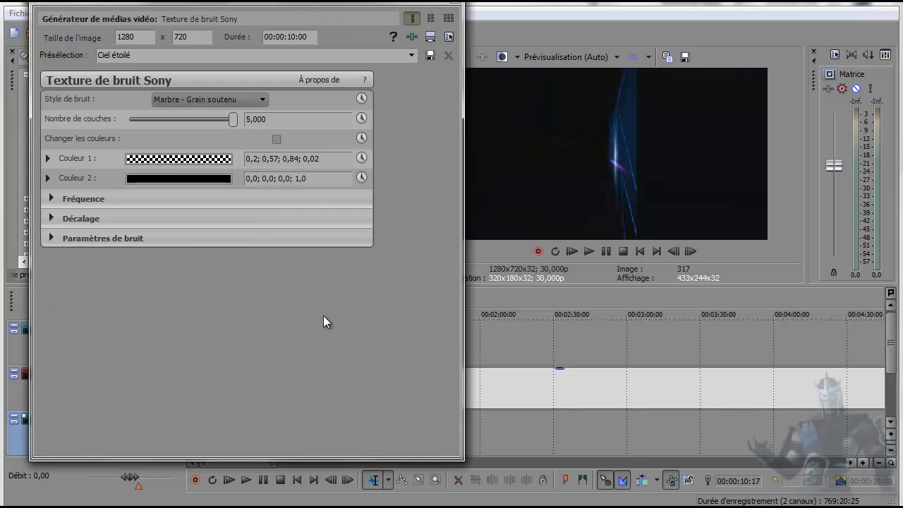
left_click(455, 3)
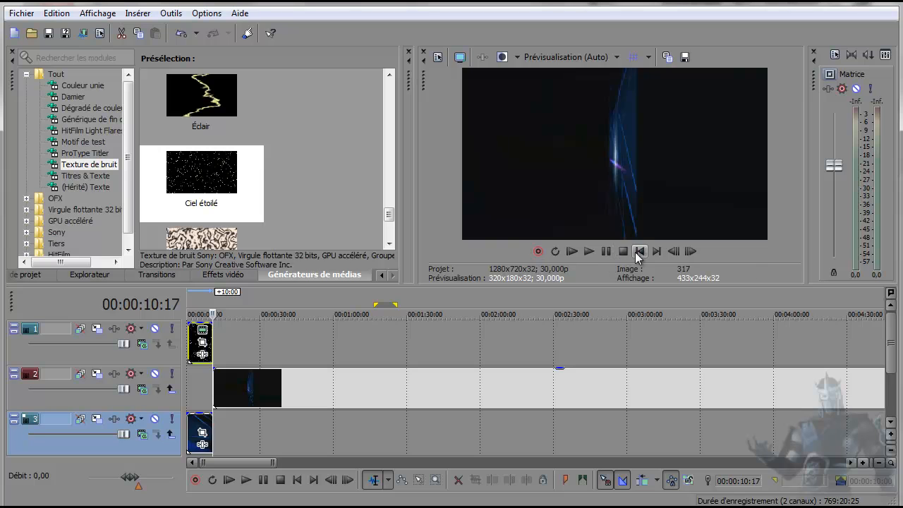
Preview the starfield over the intro from the start of the timeline, and return the playhead to the beginning.
left_click(640, 251)
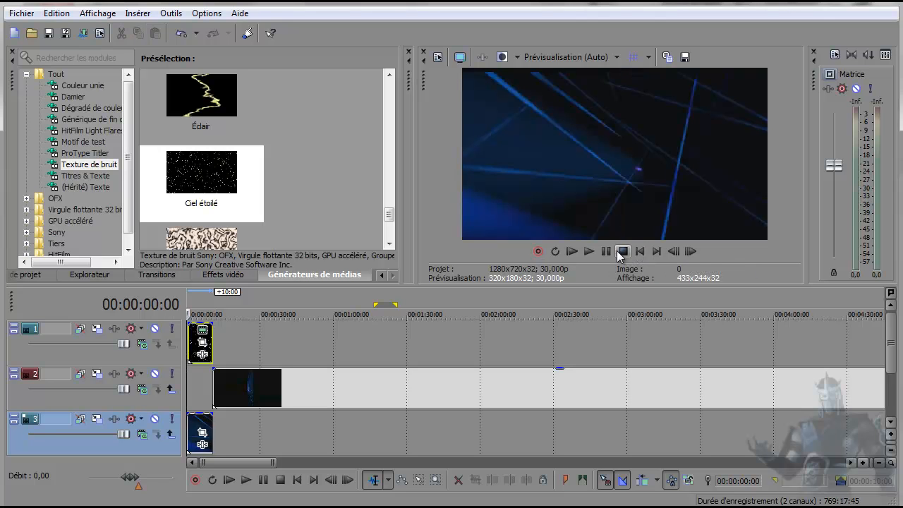
left_click(589, 251)
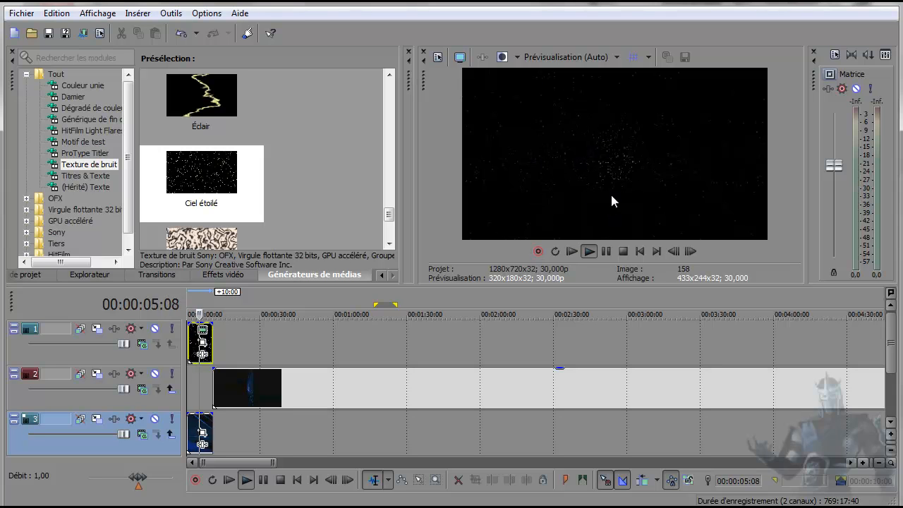
left_click(641, 253)
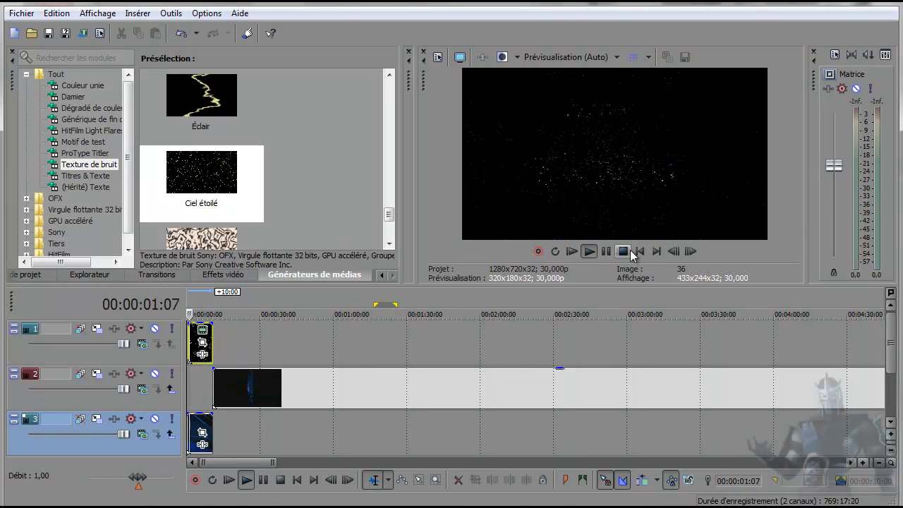
left_click(640, 252)
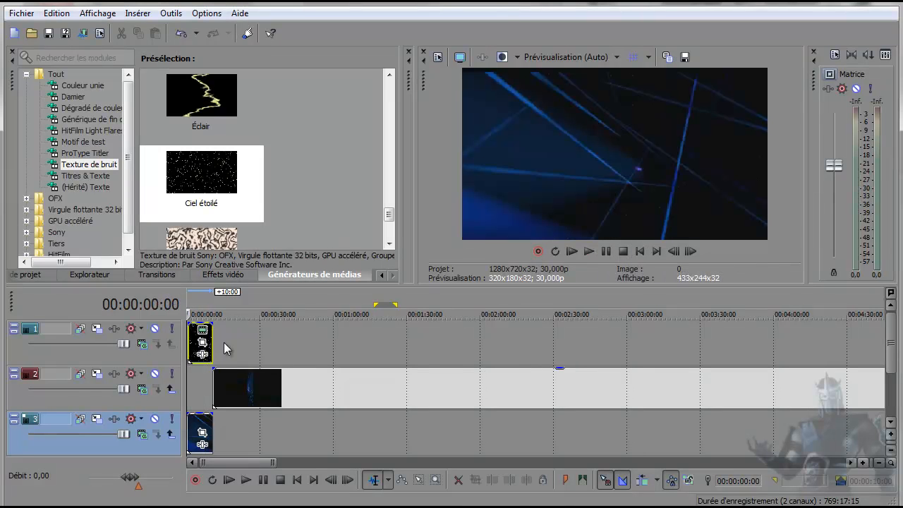
Reopen the starfield's generator settings and set Couleur 1 to opaque near-white 1,0; 0,98; 1,0; 1,0.
left_click(203, 329)
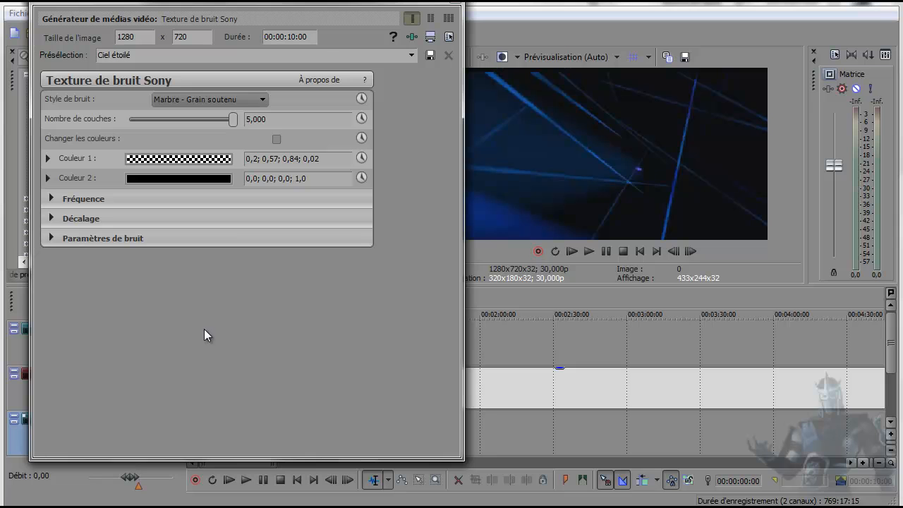
left_click(167, 158)
left_click_drag(225, 302, 227, 172)
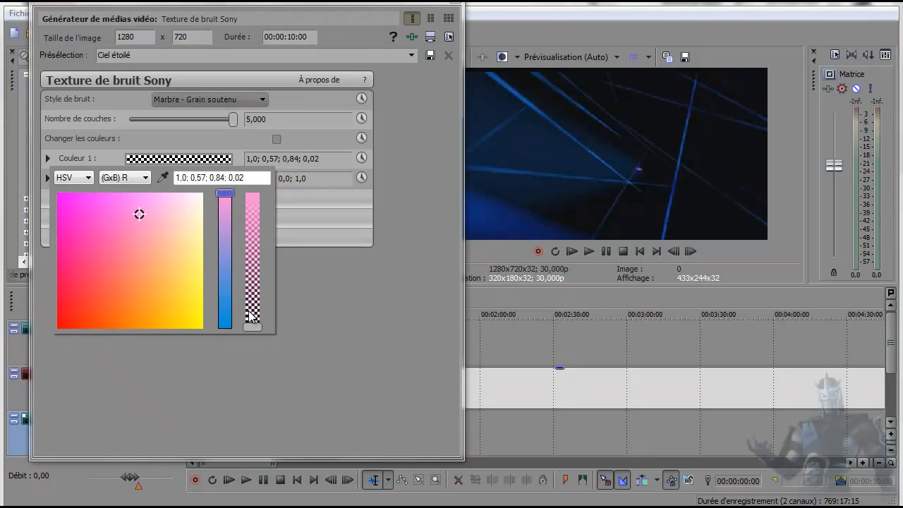
left_click_drag(252, 327, 252, 288)
left_click_drag(252, 235, 252, 193)
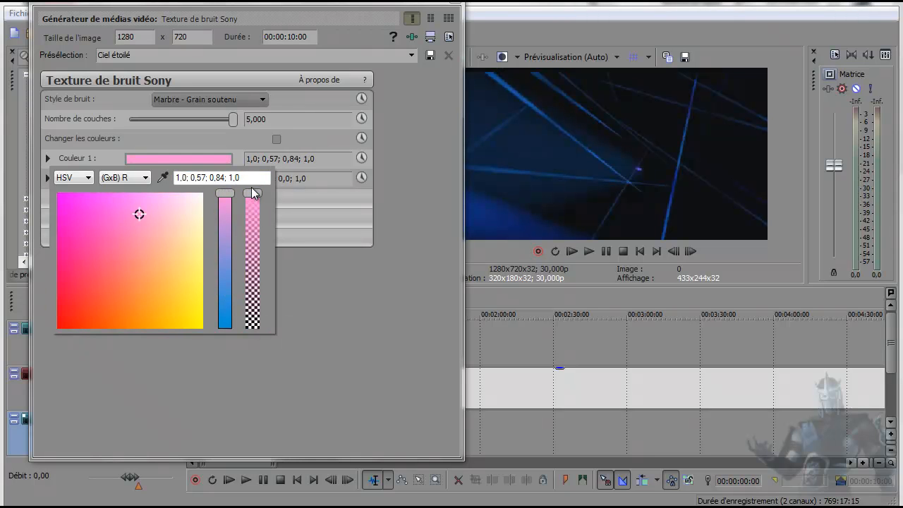
left_click(201, 194)
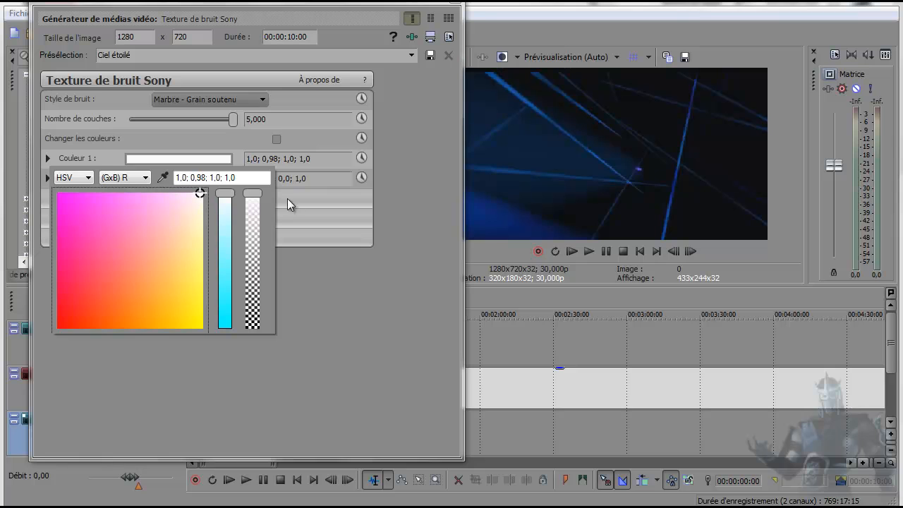
left_click(315, 294)
Make the starfield's Couleur 2 fully transparent by setting its alpha to 0,0.
left_click(186, 180)
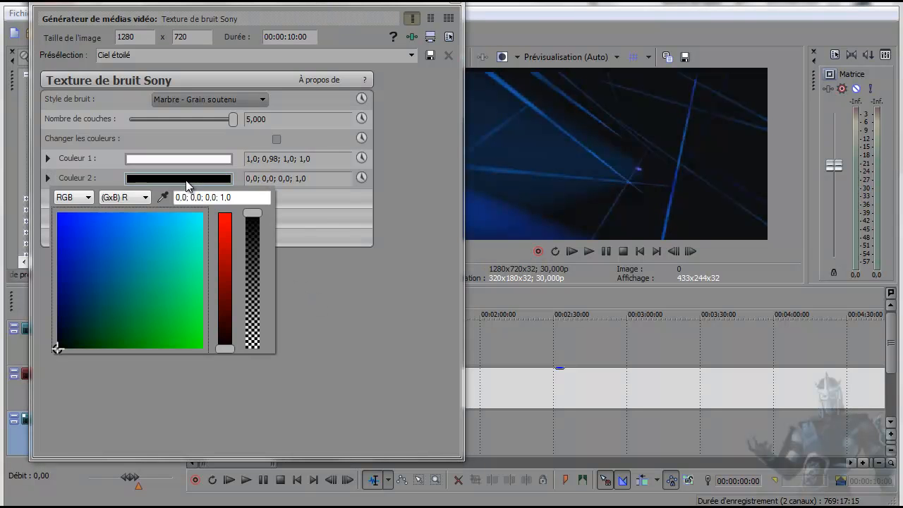
left_click_drag(253, 216, 253, 349)
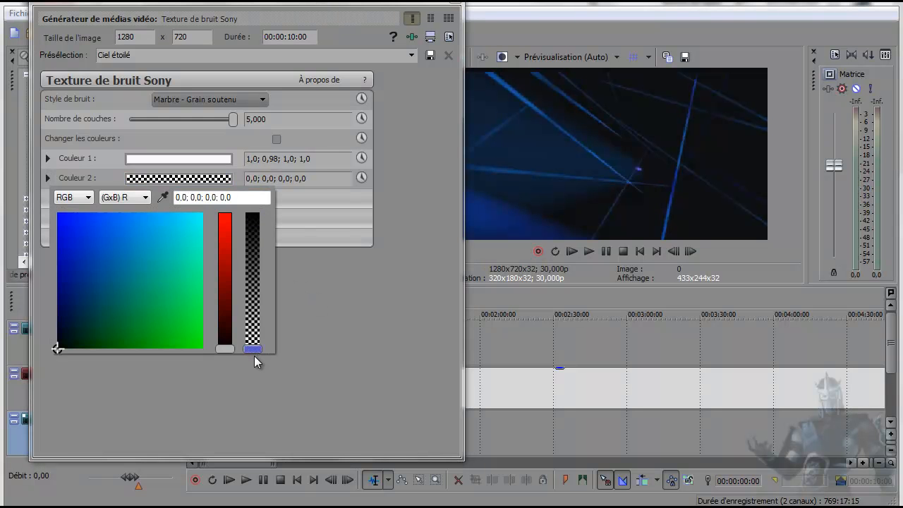
left_click(270, 382)
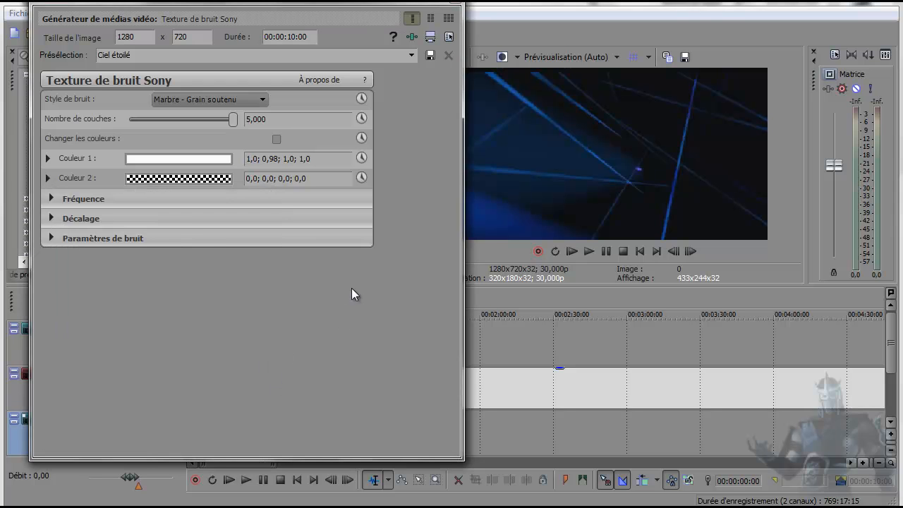
Close the generator settings, preview the starfield over the intro, and return the playhead to the start of the timeline.
left_click(455, 8)
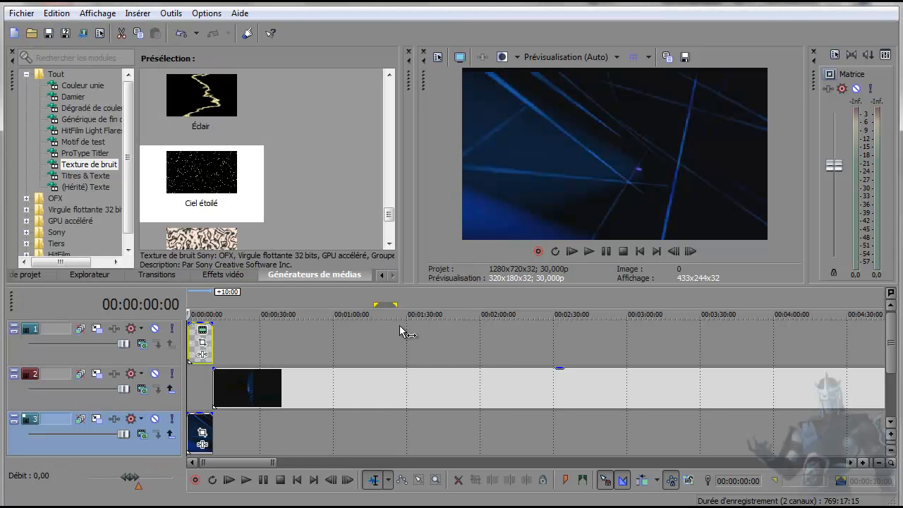
left_click(605, 252)
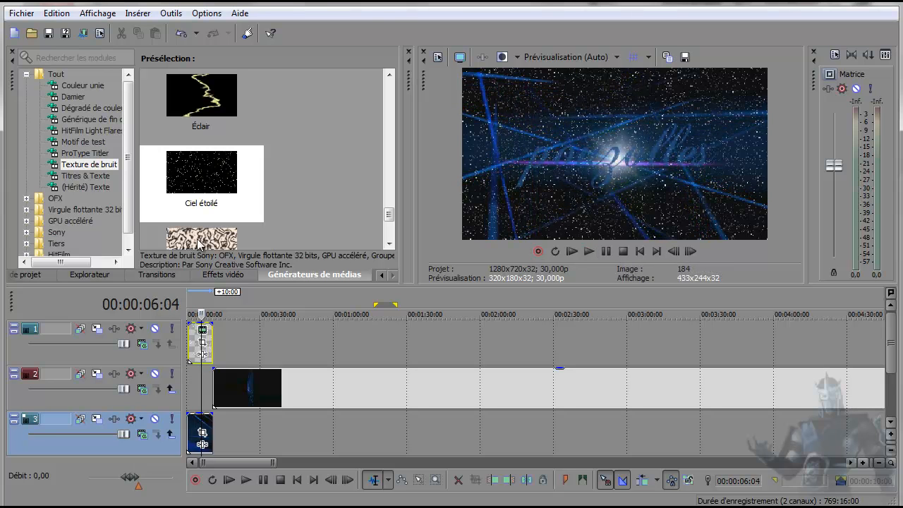
left_click(200, 353)
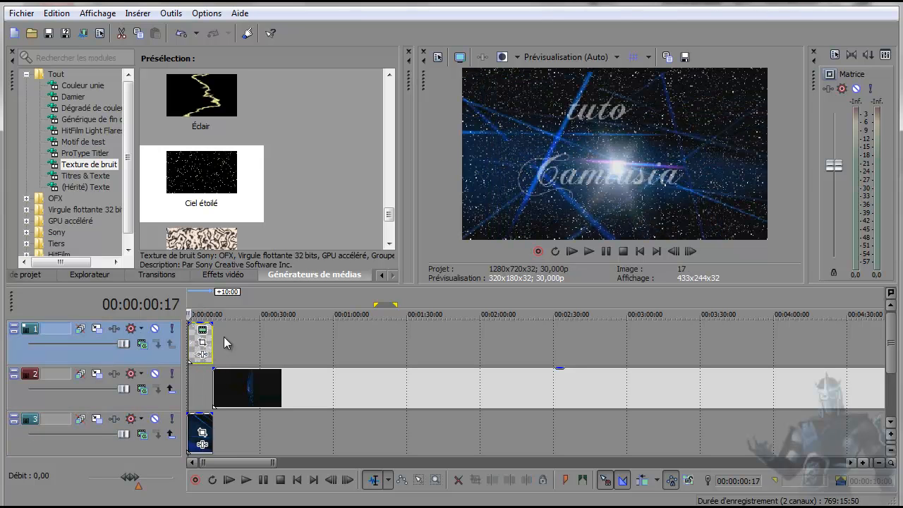
left_click(638, 252)
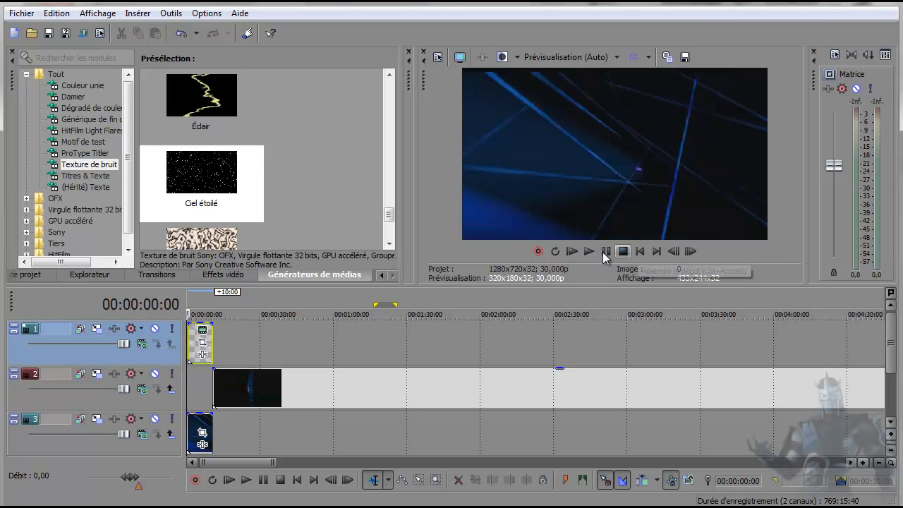
left_click(587, 252)
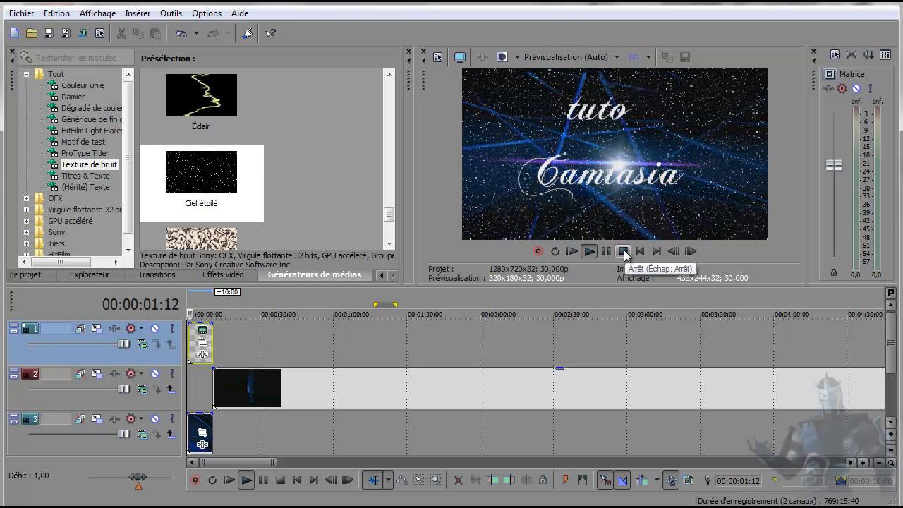
left_click(609, 250)
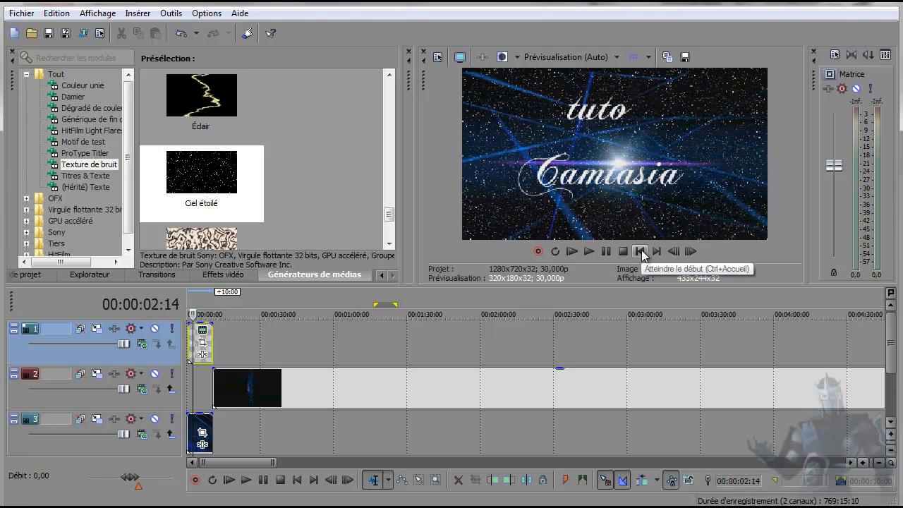
left_click(639, 251)
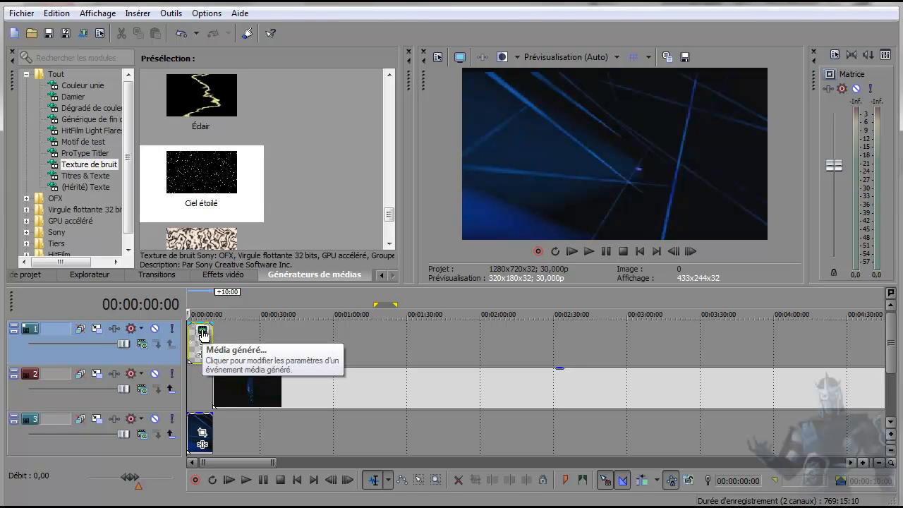
Reopen the starfield's generator settings and advance the playhead frame by frame to 00:00:00:18.
left_click(203, 332)
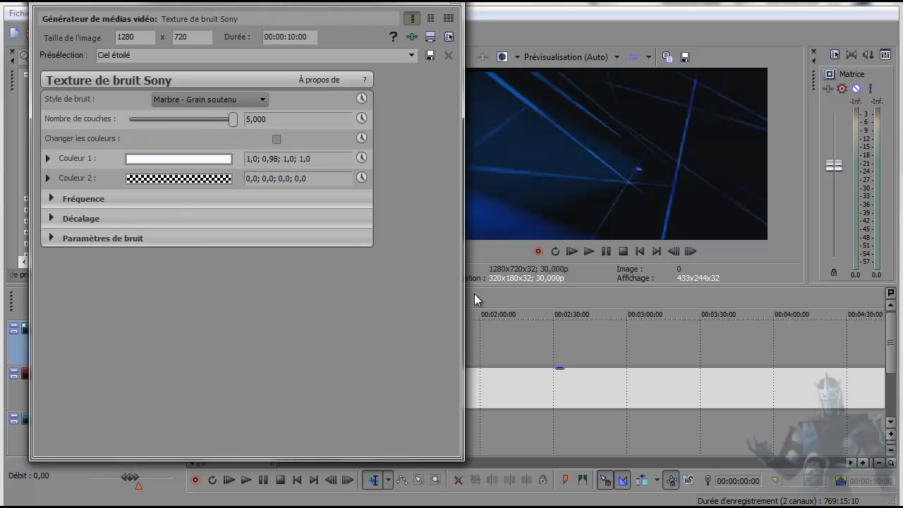
left_click(690, 252)
left_click(690, 252)
left_click(690, 252)
left_click(690, 252)
left_click(690, 252)
left_click(691, 252)
left_click(690, 252)
left_click(690, 252)
left_click(690, 252)
left_click(690, 252)
left_click(690, 251)
left_click(690, 252)
left_click(690, 252)
left_click(690, 252)
left_click(690, 251)
left_click(690, 252)
left_click(690, 252)
left_click(691, 252)
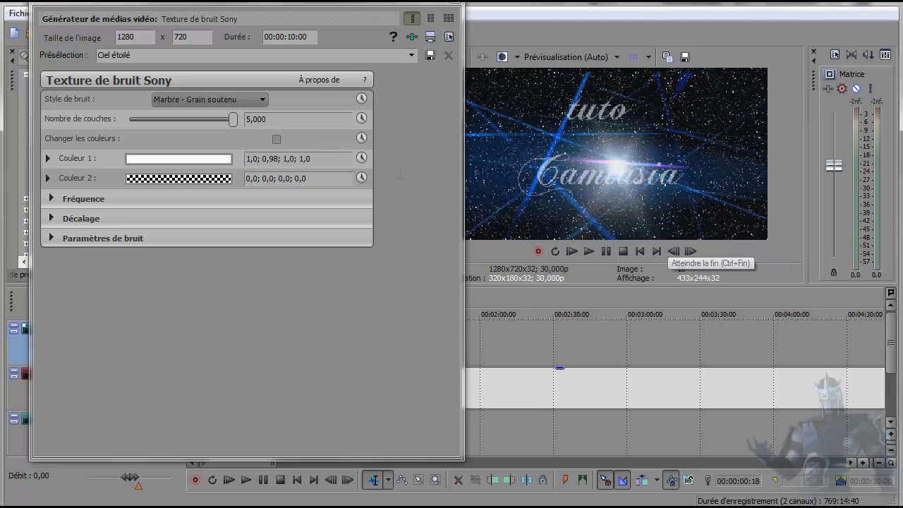
Animate the starfield's Nombre de couches from 1,000 at the start of the clip to 3,558 at 00:00:09:29.
left_click_drag(233, 120, 123, 135)
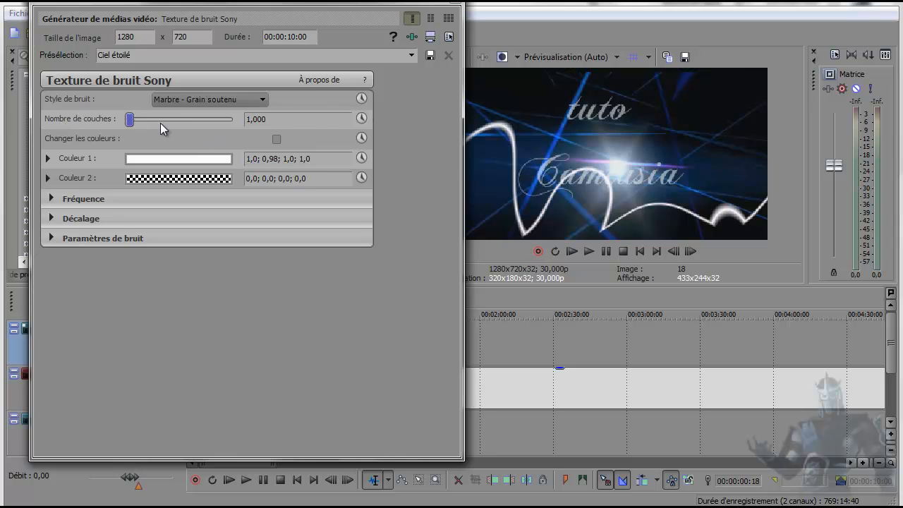
left_click(361, 120)
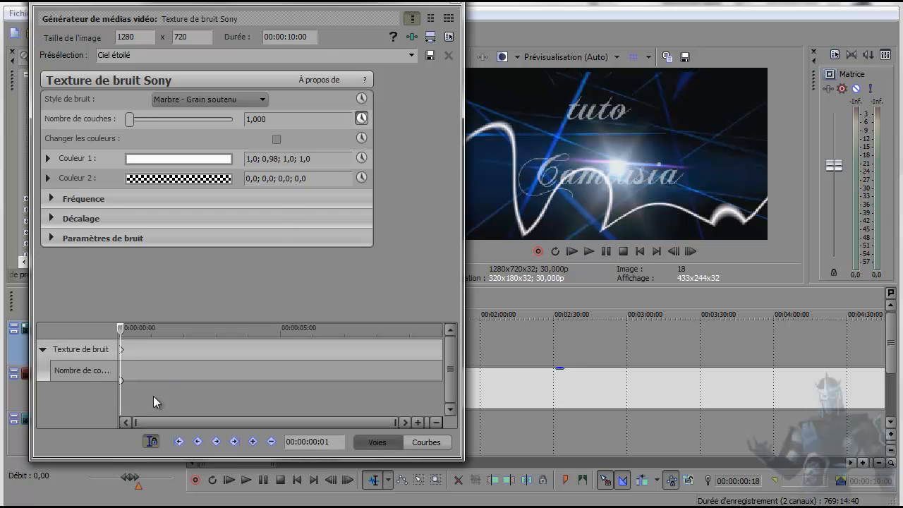
left_click(93, 374)
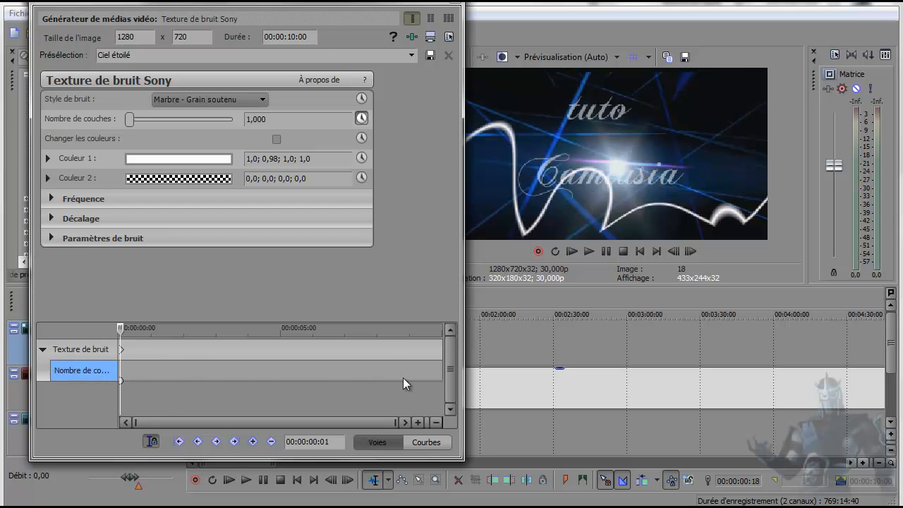
left_click(441, 372)
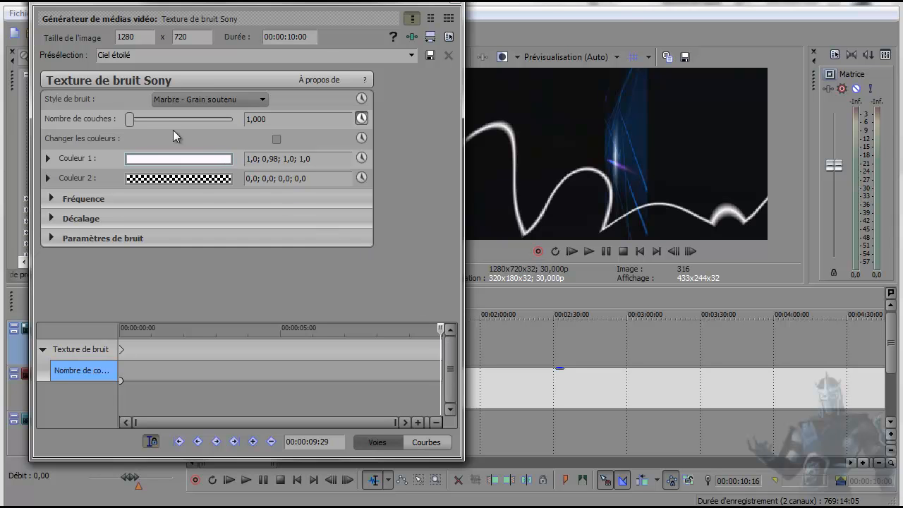
left_click_drag(134, 119, 198, 120)
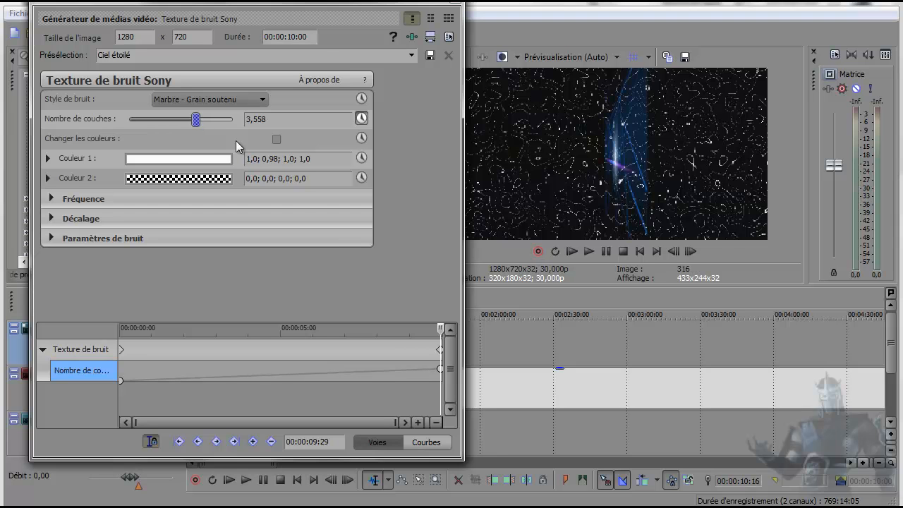
Preview the animated starfield from the start of the timeline, close the generator settings and pause playback.
left_click(640, 251)
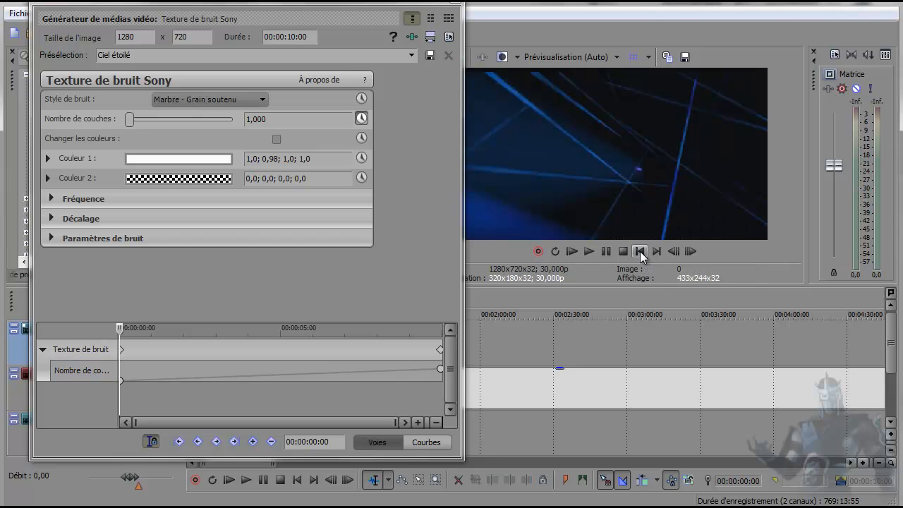
left_click(587, 252)
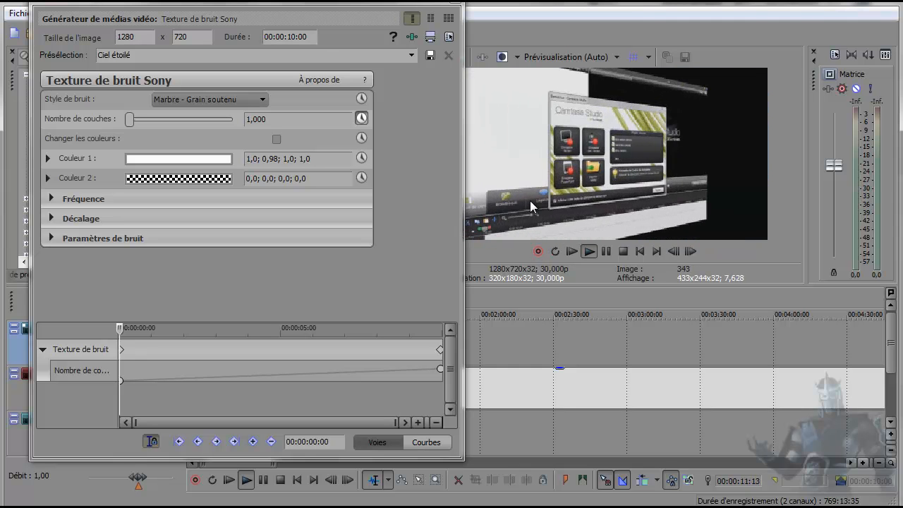
left_click(455, 4)
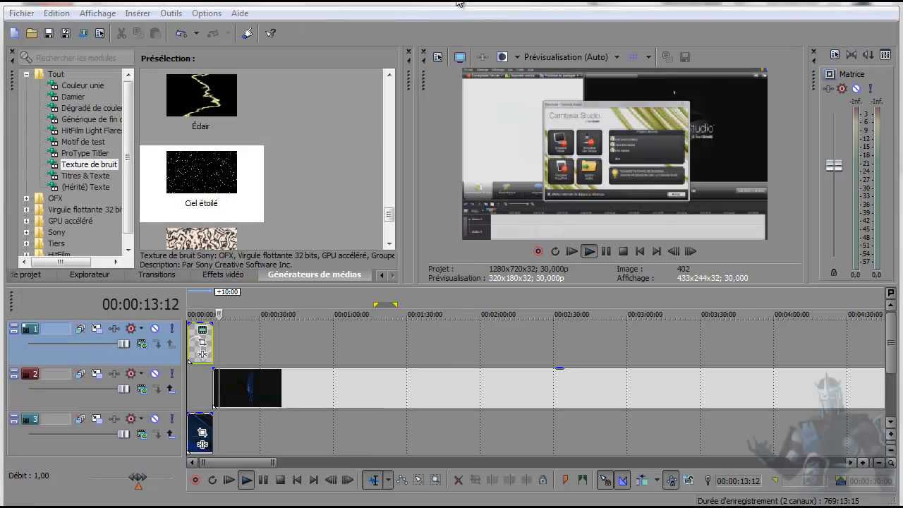
left_click(606, 251)
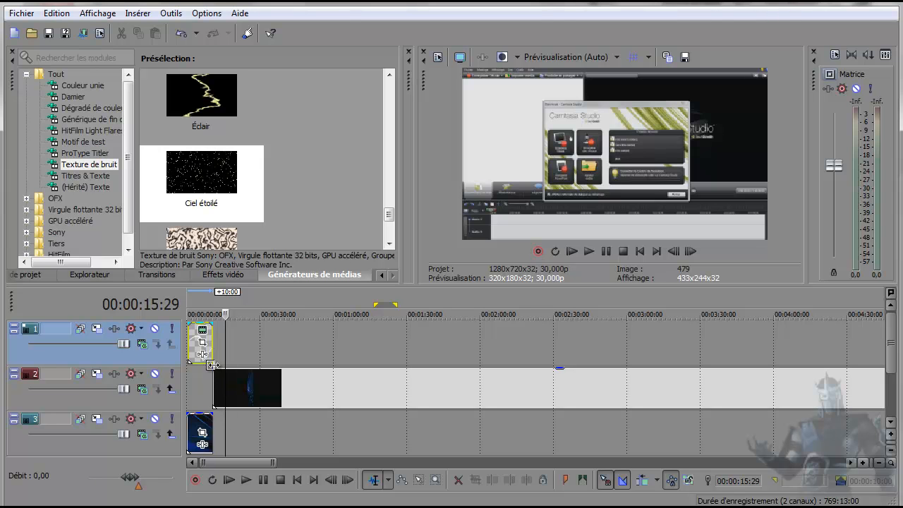
Place the playhead at 00:00:10:17, add the Éclair noise texture to track 1 right after the starfield, and close its generator settings.
left_click(213, 435)
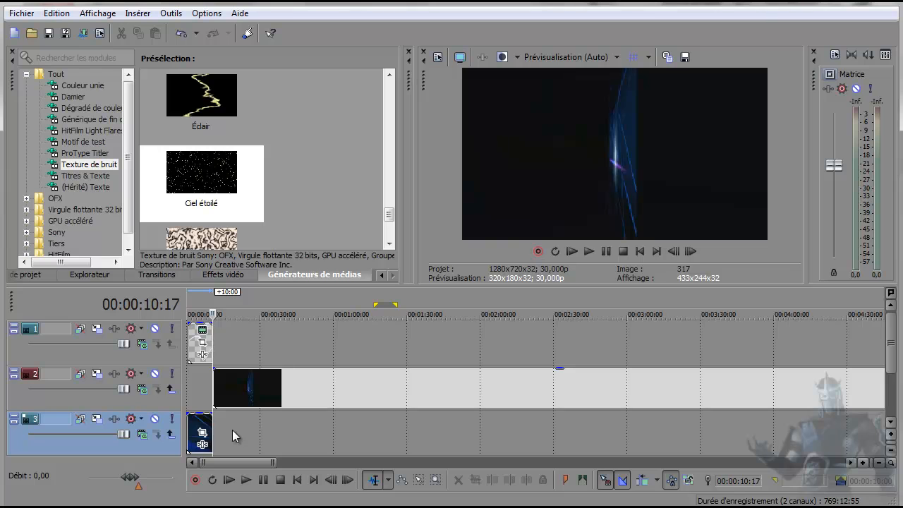
mouse_move(389, 213)
left_mouse_down()
mouse_move(389, 195)
mouse_move(388, 208)
left_mouse_up()
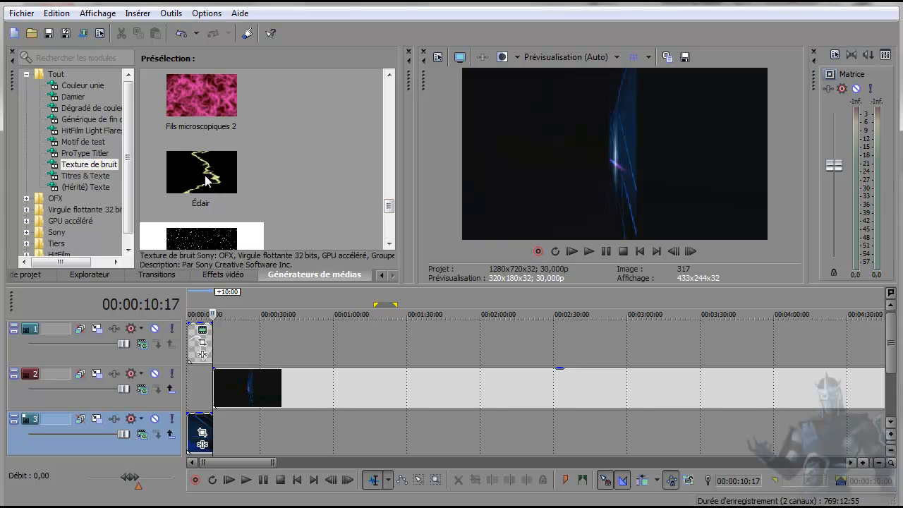
left_click_drag(206, 181, 215, 326)
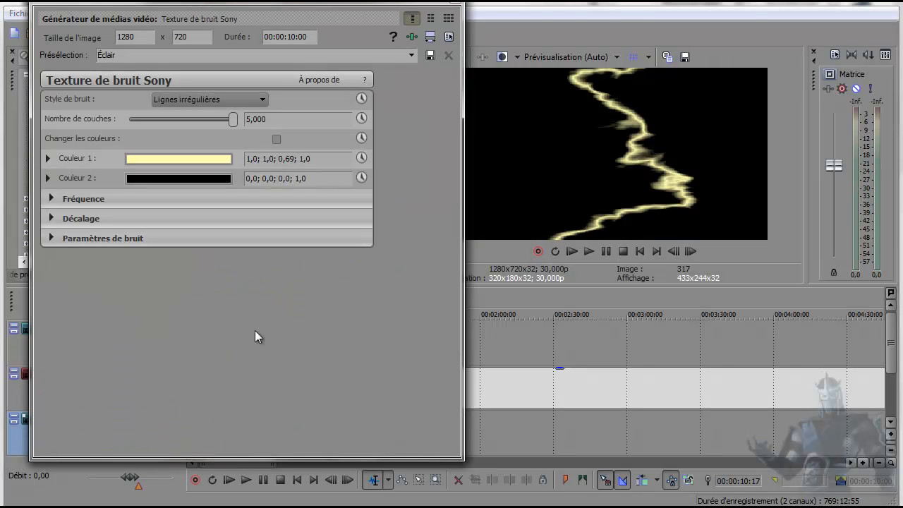
left_click(456, 5)
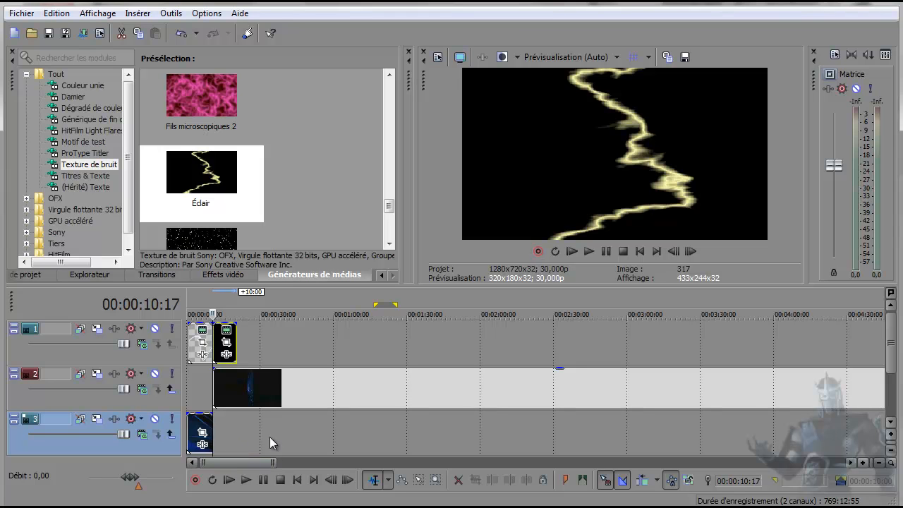
Move the main video to track 3 behind the intro, and place the lightning clip on track 2 across the cut between them.
mouse_move(203, 431)
left_mouse_down()
mouse_move(201, 395)
mouse_move(200, 425)
left_mouse_up()
left_click_drag(234, 393, 229, 424)
left_click_drag(216, 343, 219, 381)
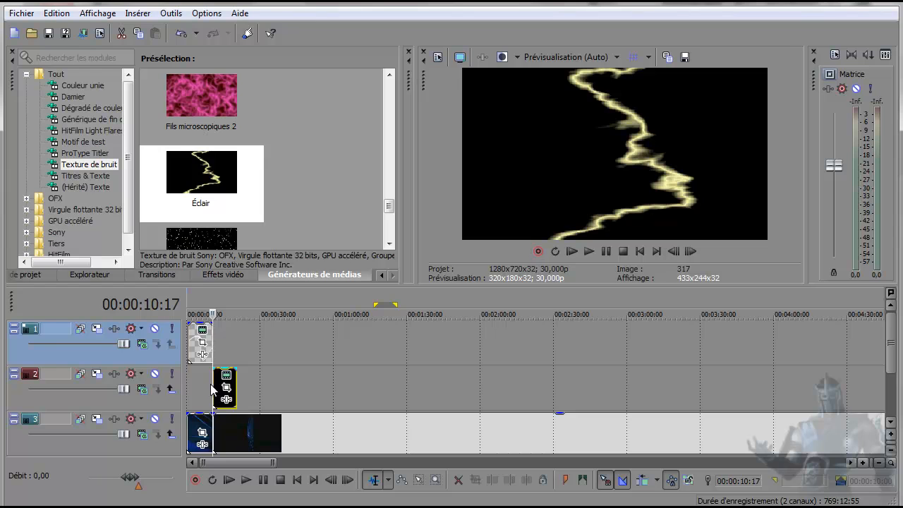
left_click_drag(211, 388, 211, 389)
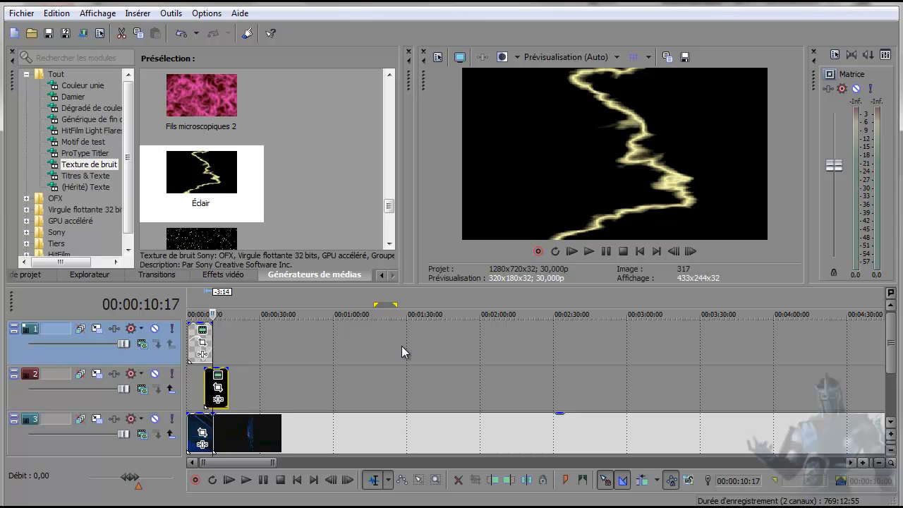
Open the lightning clip's generator settings and set Couleur 1 to opaque near-white 1,0; 0,98; 0,98; 1,0.
left_click(218, 378)
left_click(209, 160)
left_click(201, 197)
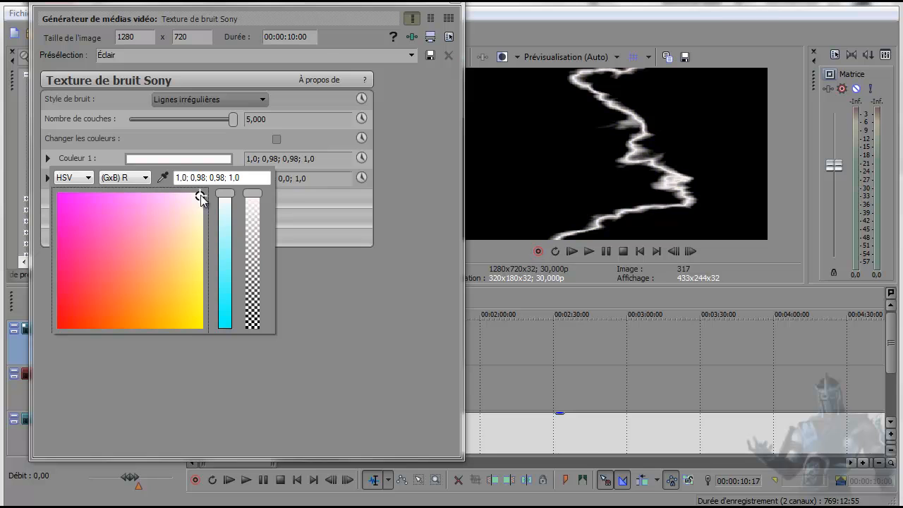
left_click(302, 257)
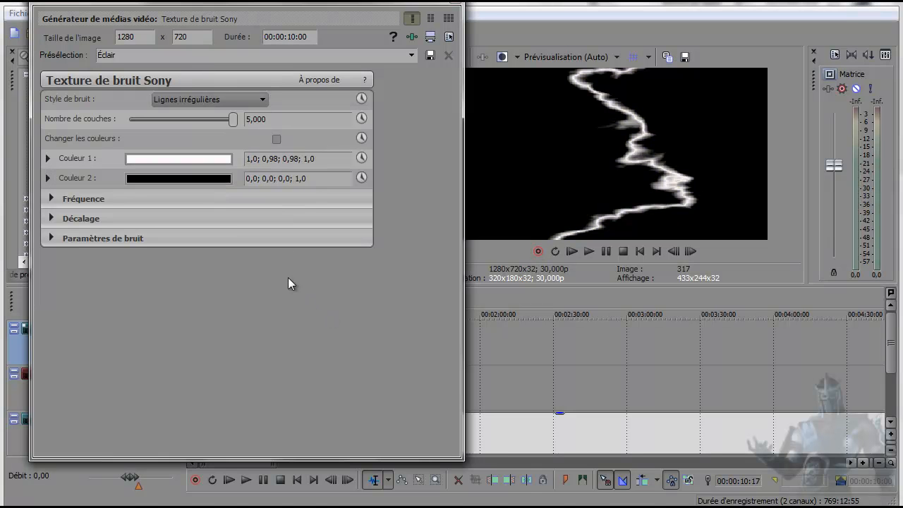
Make the lightning's Couleur 2 fully transparent by setting its alpha to 0,0.
left_click(201, 178)
left_click_drag(252, 216, 253, 280)
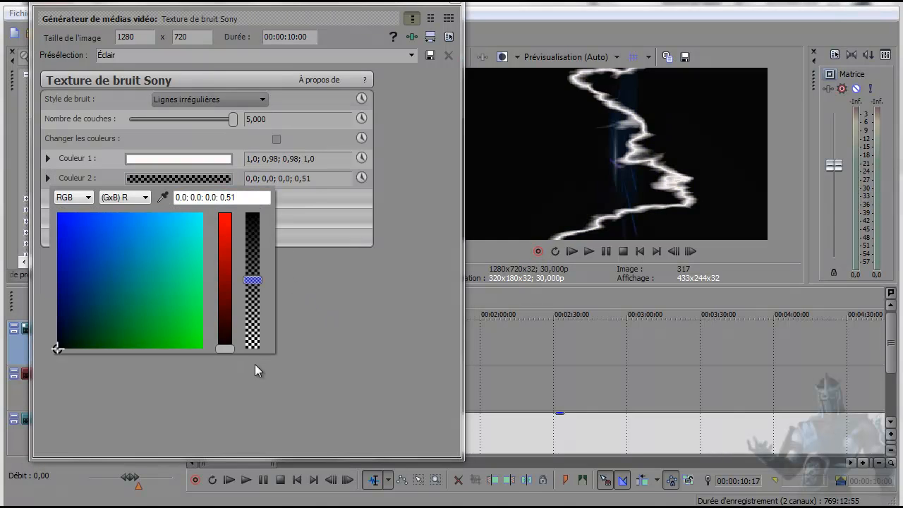
left_click(250, 347)
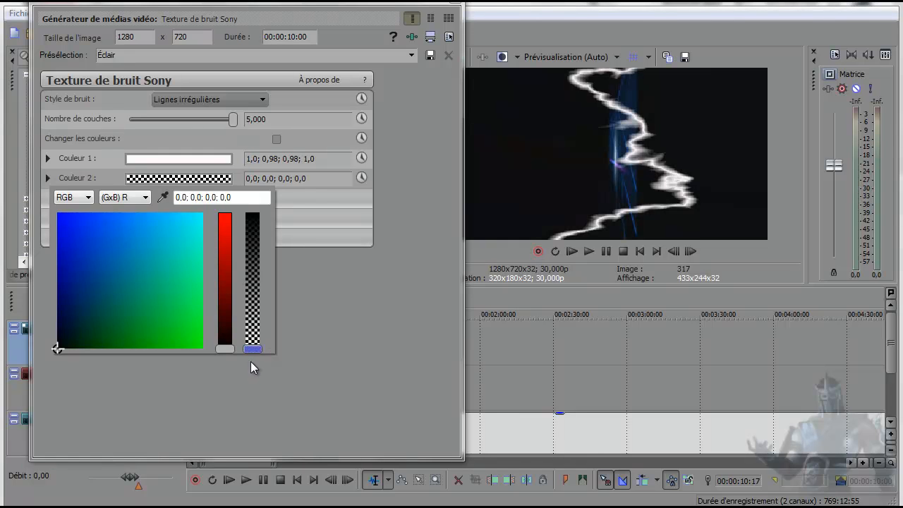
left_click(383, 276)
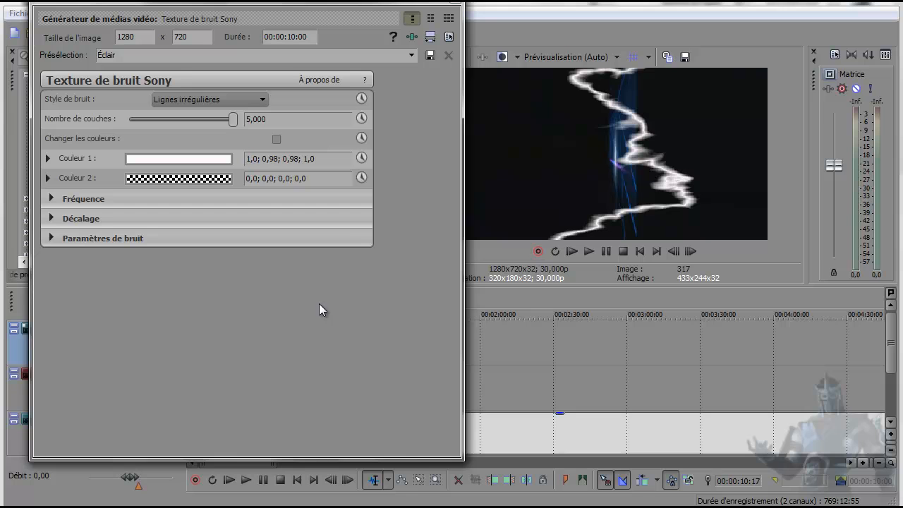
Set the lightning's Nombre de couches to 2,959, its Décalage X to -0,102 and its Fréquence X to 6,940.
left_click_drag(234, 124, 180, 125)
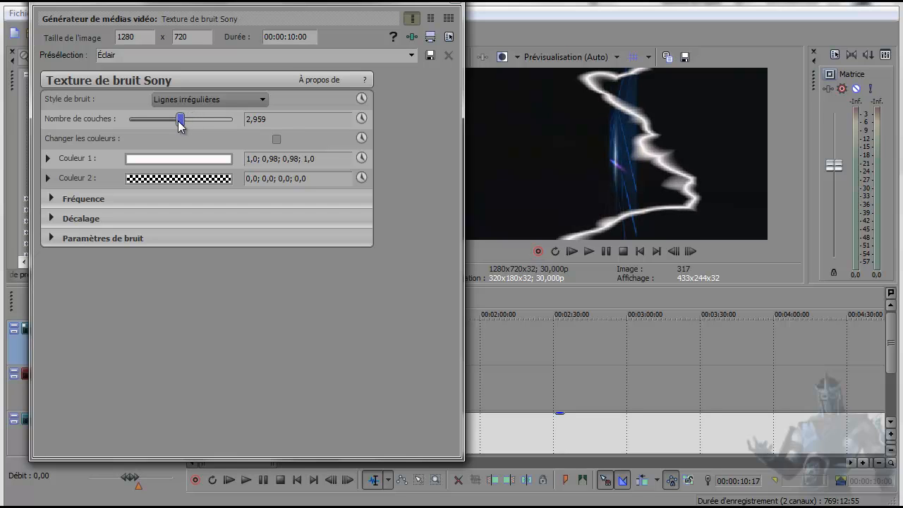
left_click(51, 200)
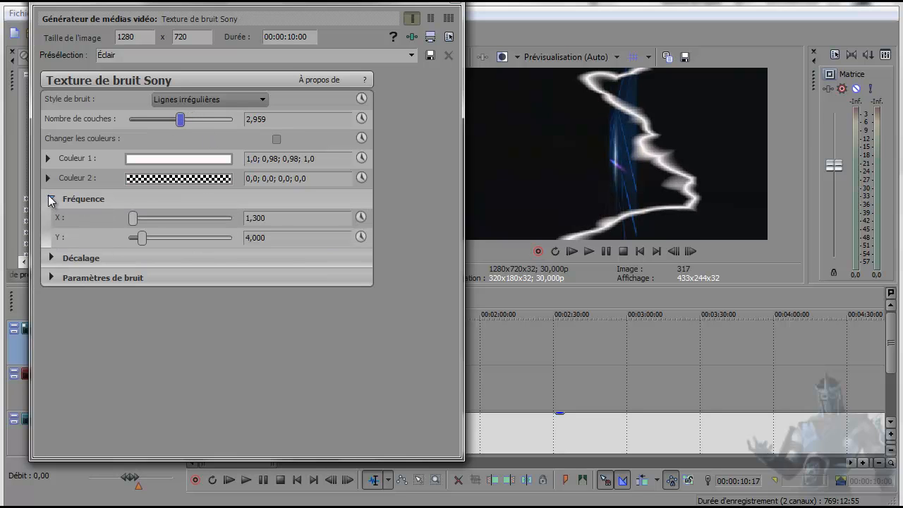
mouse_move(134, 218)
left_mouse_down()
mouse_move(145, 218)
mouse_move(130, 221)
left_mouse_up()
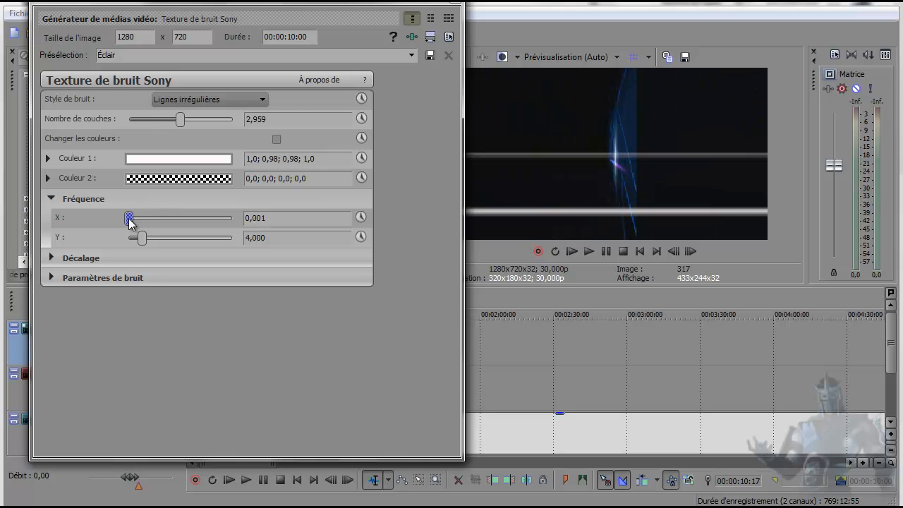
left_click(50, 257)
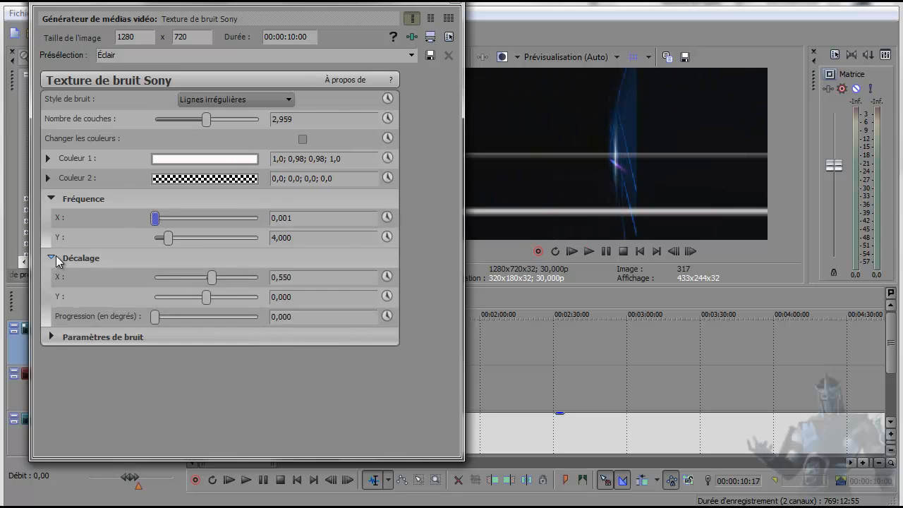
left_click_drag(214, 277, 205, 280)
left_click_drag(160, 221, 168, 218)
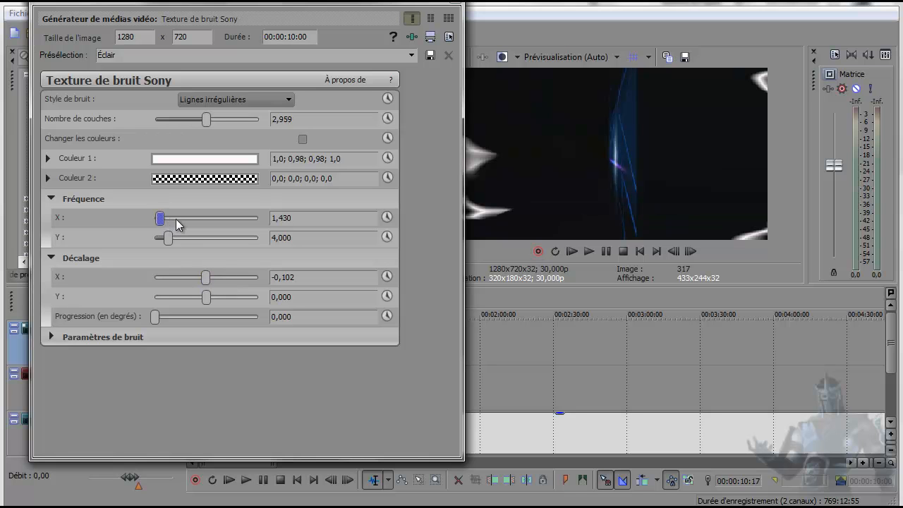
left_click(185, 218)
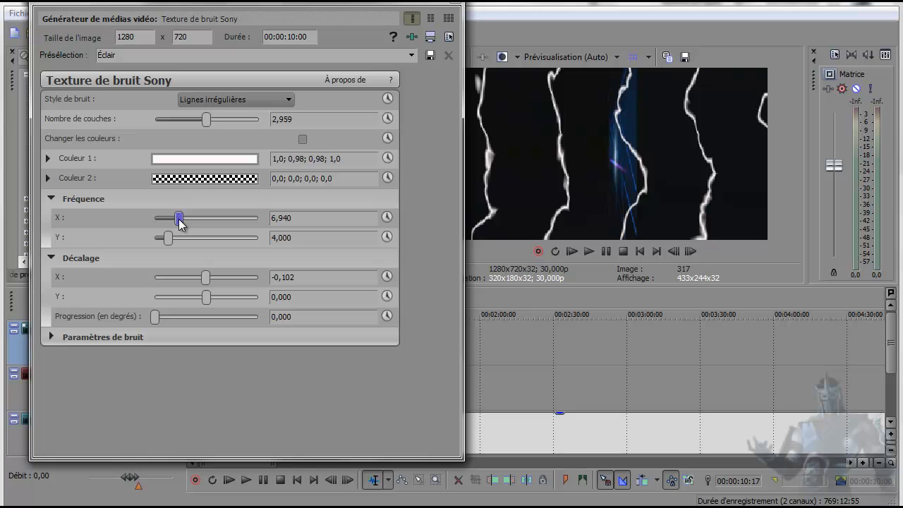
Set the lightning's Fréquence X to 0,817, its Fréquence Y to 5,103 and its Décalage X to -0,782.
mouse_move(173, 219)
left_mouse_down()
mouse_move(161, 223)
mouse_move(174, 242)
mouse_move(159, 220)
left_mouse_up()
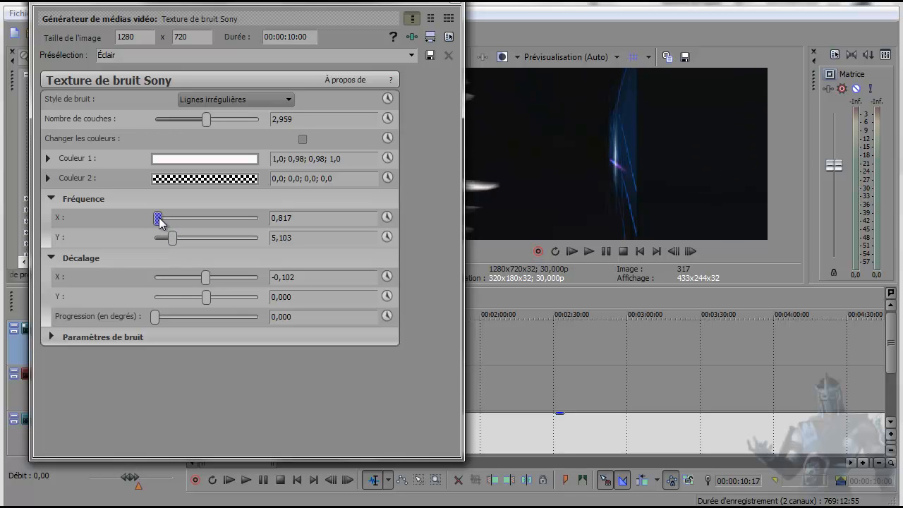
mouse_move(312, 18)
left_mouse_down()
mouse_move(306, 6)
mouse_move(228, 20)
mouse_move(288, 8)
mouse_move(305, 18)
left_mouse_up()
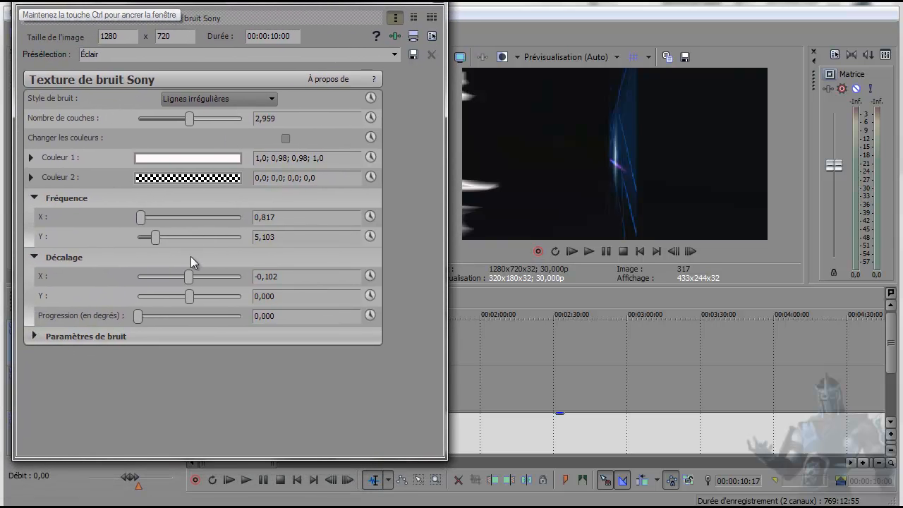
left_click_drag(189, 278, 183, 281)
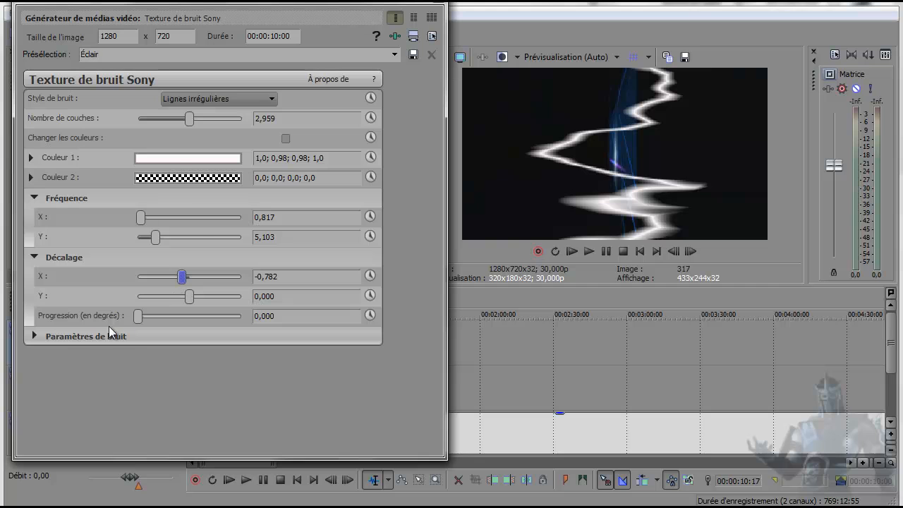
Expand the noise parameters and change the lightning's Style de bruit to Marbre - Grain clairsemé after trying Fractal - Lisse.
left_click(33, 337)
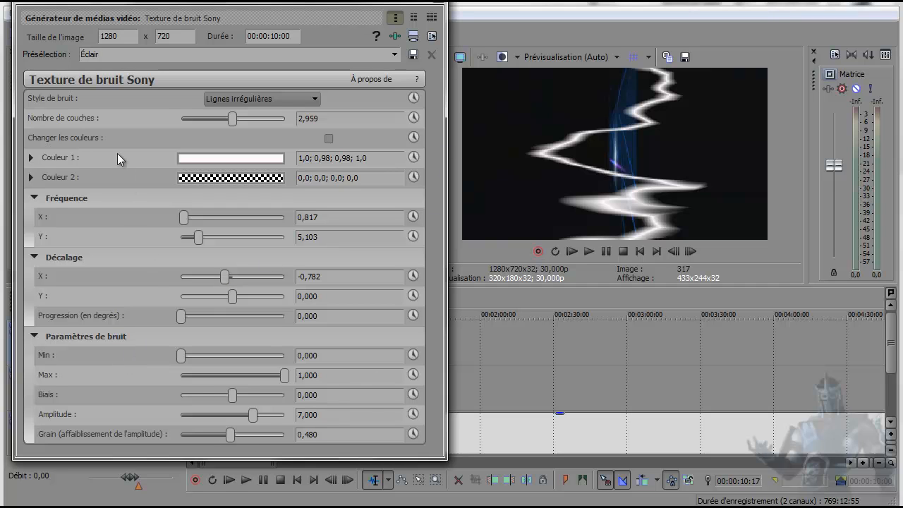
left_click(238, 98)
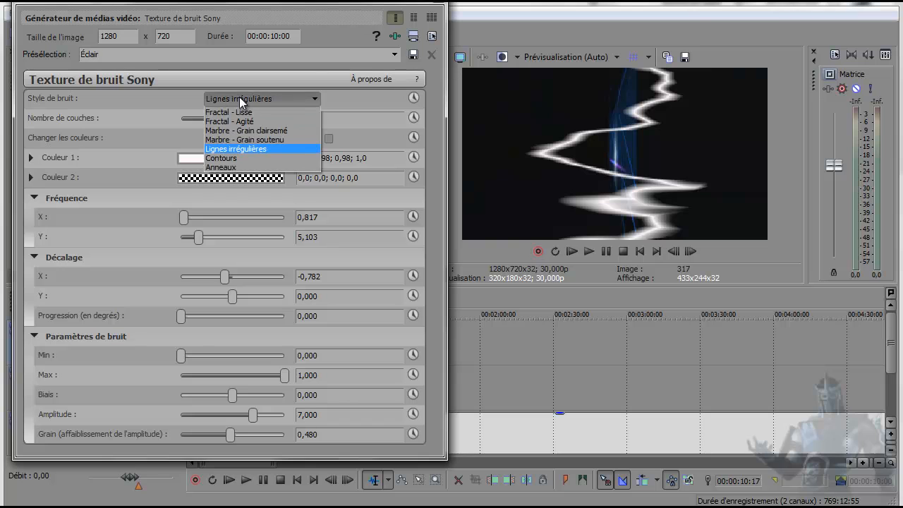
left_click(234, 112)
left_click(248, 98)
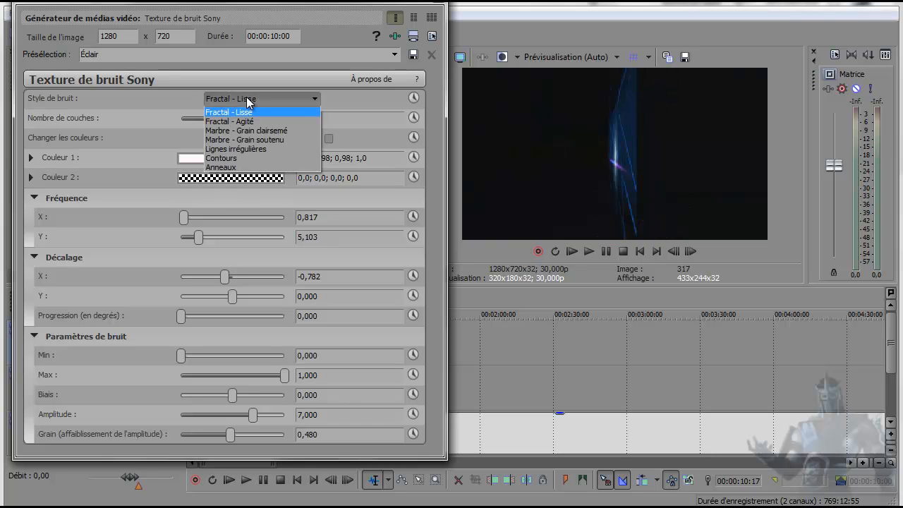
left_click(243, 131)
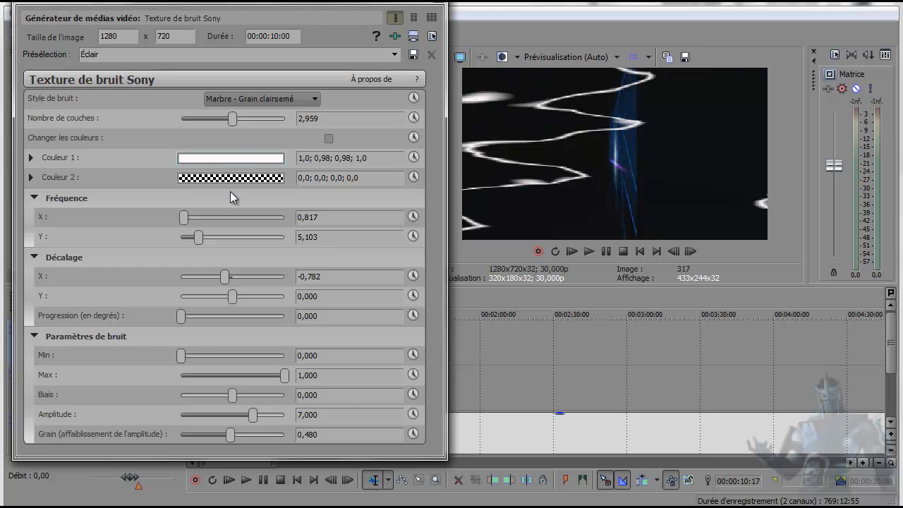
Set the lightning's Décalage to X -0,714 and Y -0,306, and its Nombre de couches to 1,762.
left_click_drag(230, 295, 225, 279)
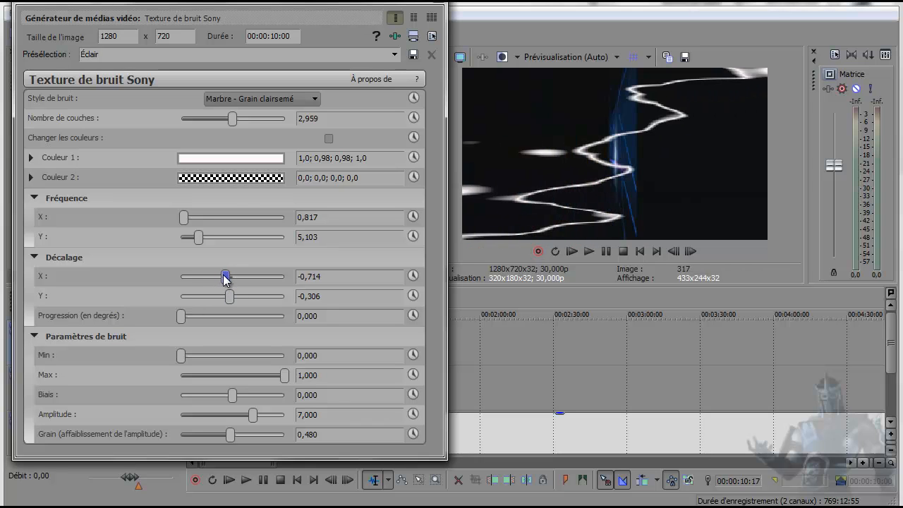
mouse_move(221, 123)
left_mouse_down()
mouse_move(189, 118)
mouse_move(256, 121)
mouse_move(199, 122)
left_mouse_up()
double_click(215, 121)
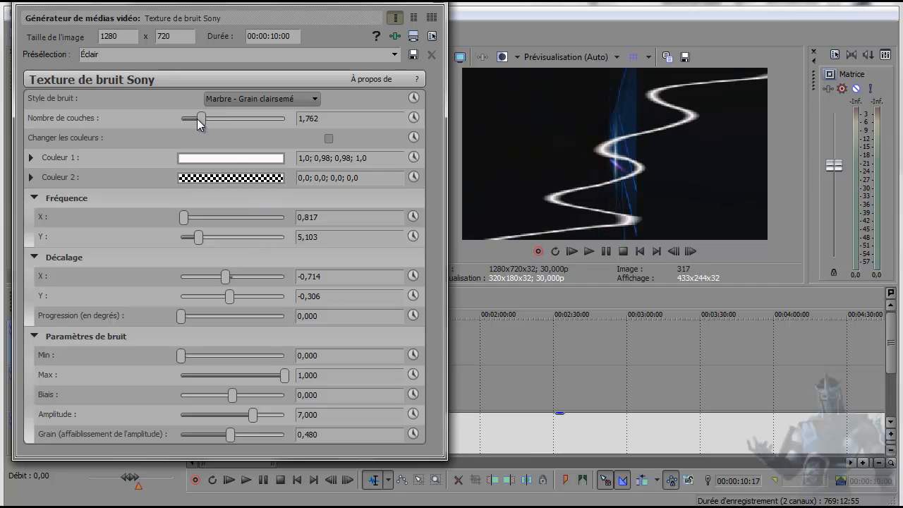
Try other Fréquence X and Décalage X values on the lightning, and set its Progression to 1,156 degrees.
left_click(200, 219)
left_click_drag(199, 219, 183, 219)
left_click_drag(225, 277, 224, 280)
left_click_drag(180, 317, 191, 319)
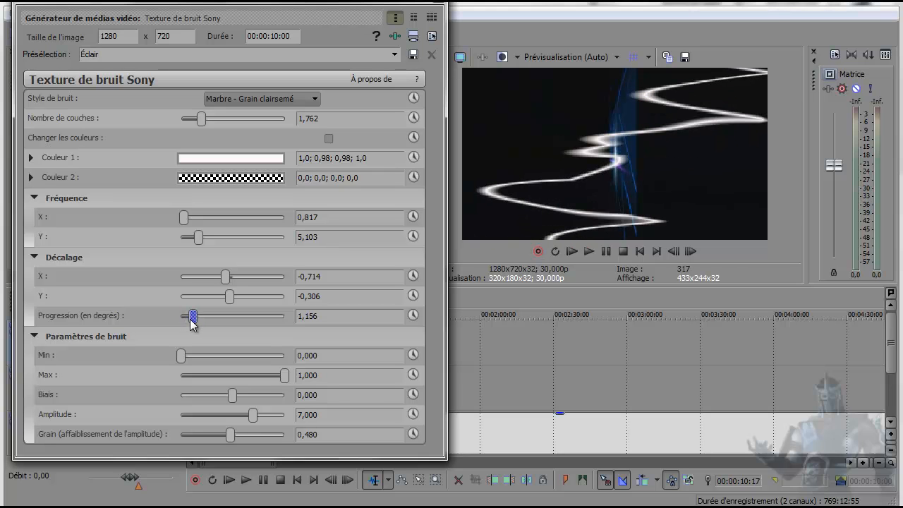
Animate the lightning's Progression with a keyframe of 6,667 at the clip's end and close its generator settings.
left_click(413, 316)
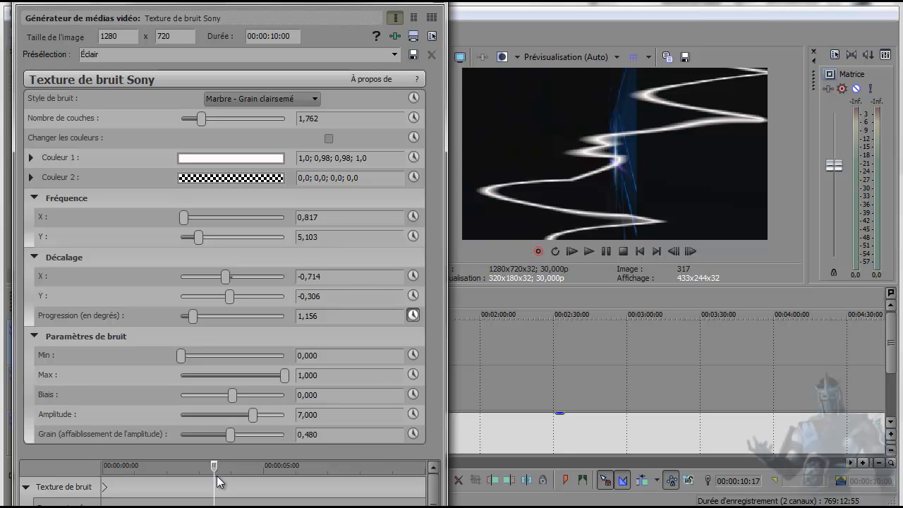
left_click_drag(214, 470, 423, 475)
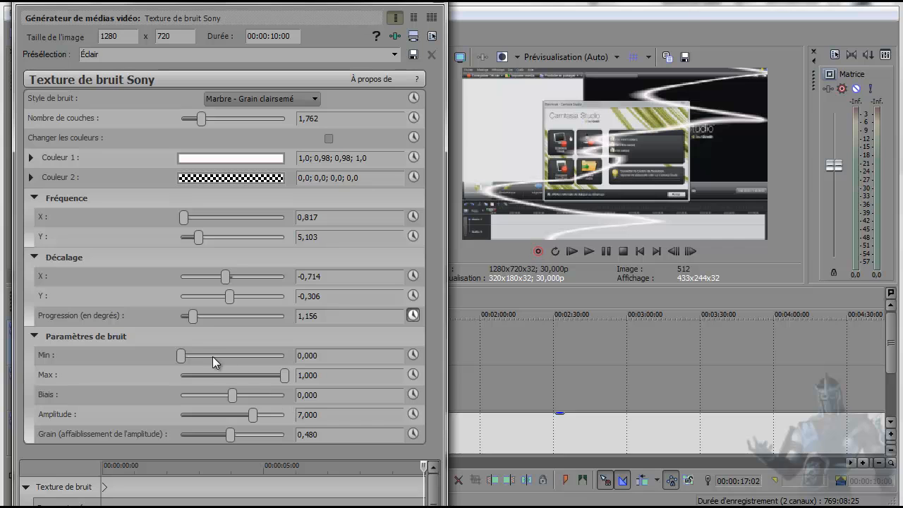
left_click(67, 502)
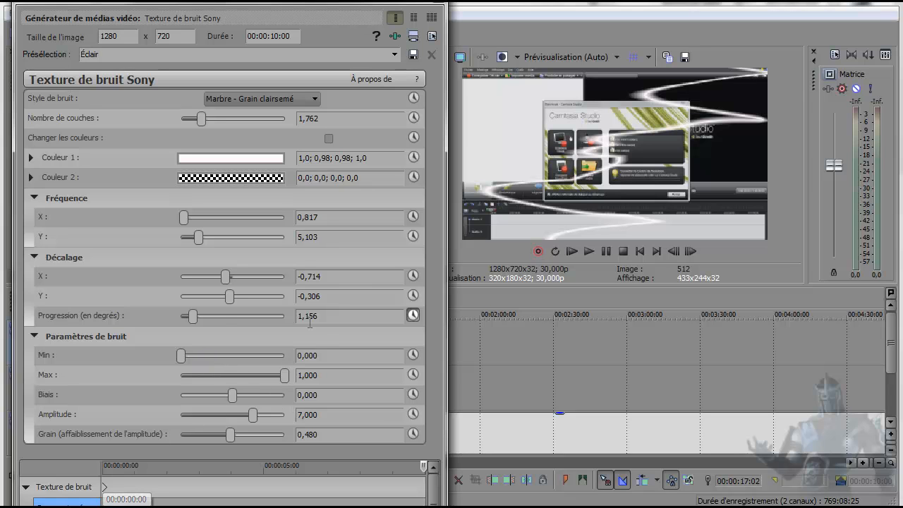
left_click_drag(193, 319, 253, 320)
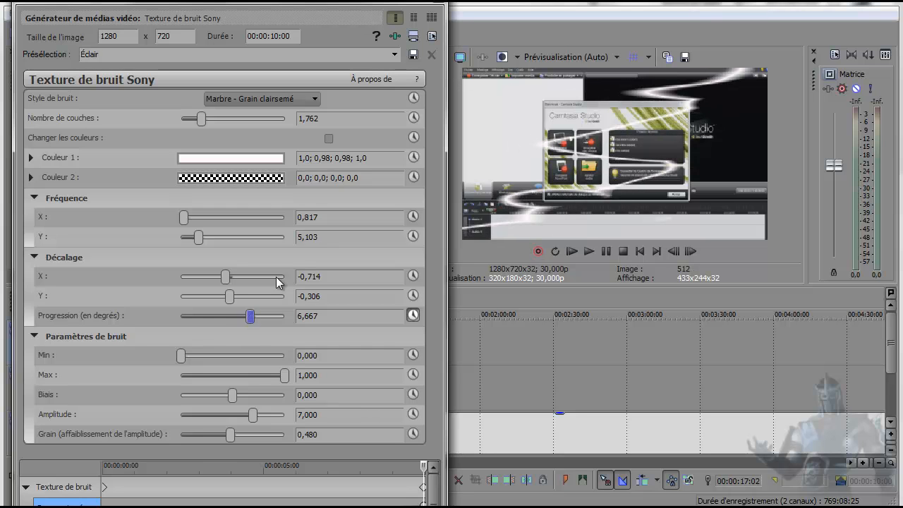
left_click(439, 7)
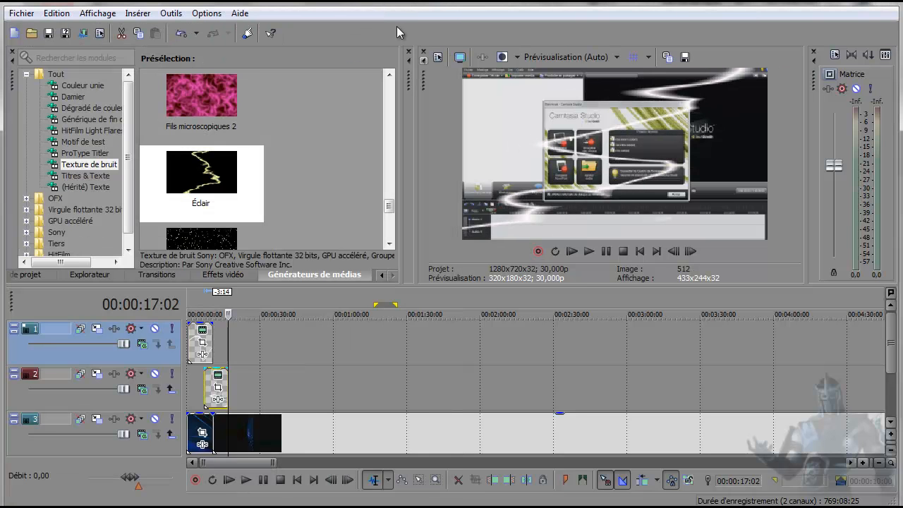
Play the timeline to preview the animated lightning over the video, and stop playback.
left_click(623, 251)
left_click(589, 251)
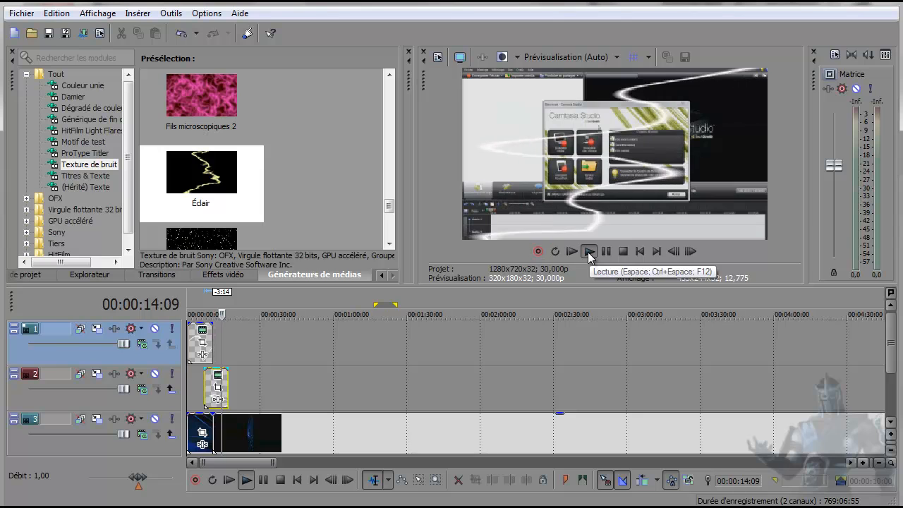
left_click(623, 251)
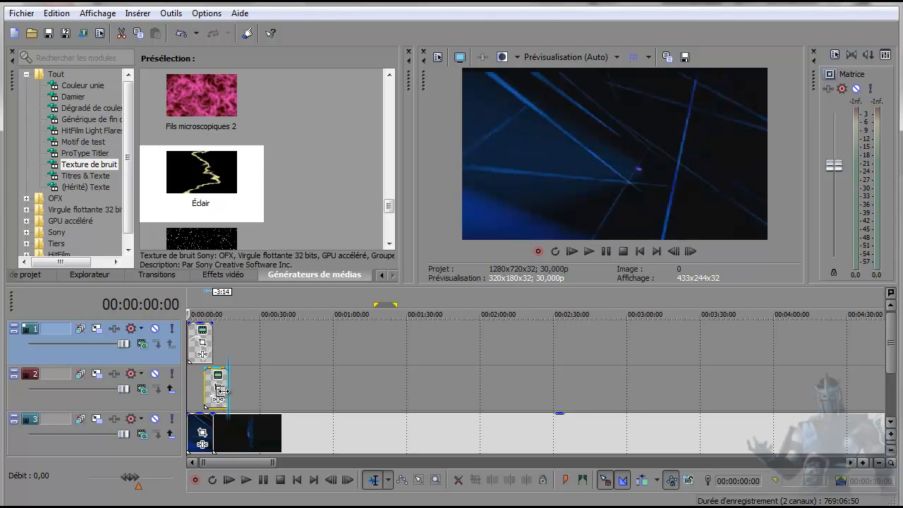
Shorten the end of the lightning clip on track 2 to the cut at 00:00:10:17 and play from there.
left_click_drag(221, 391, 211, 392)
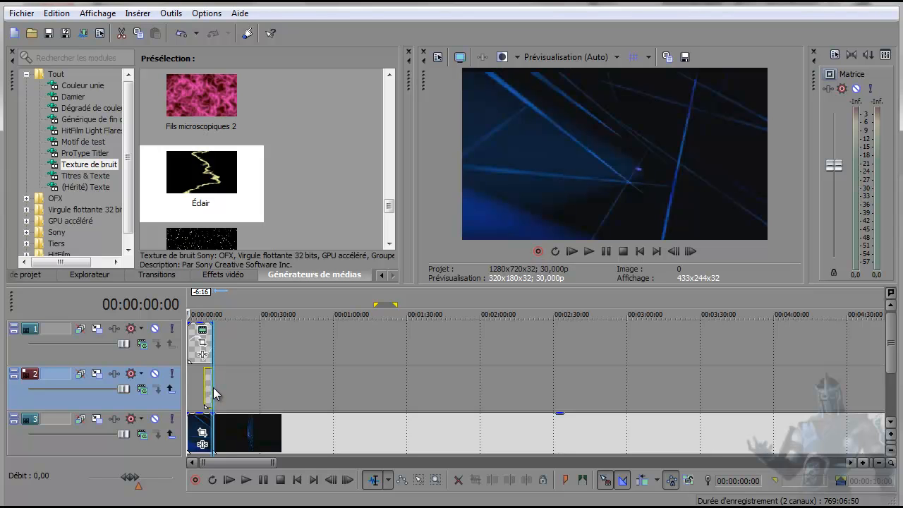
left_click(214, 394)
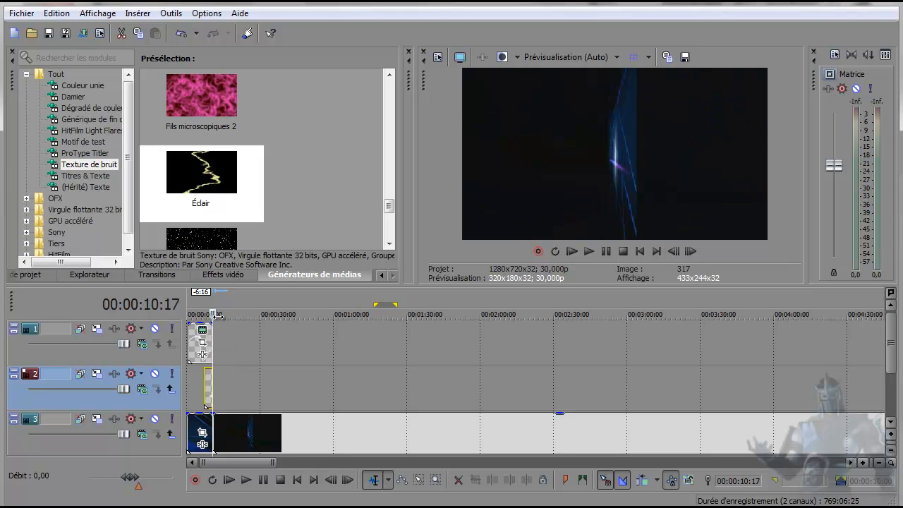
key("space")
key("space")
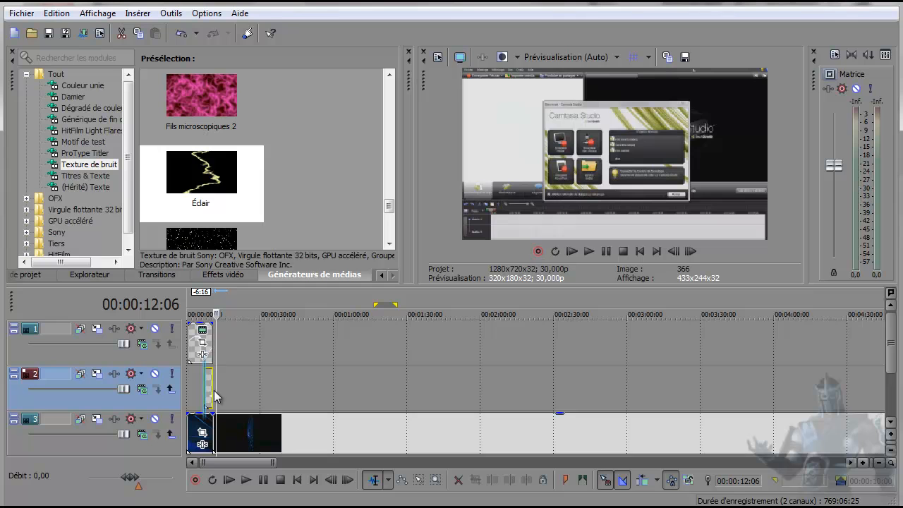
Shift the lightning clip on track 2 seven frames later so it extends slightly past the cut.
left_click(215, 395)
scroll(215, 393, "up", 5)
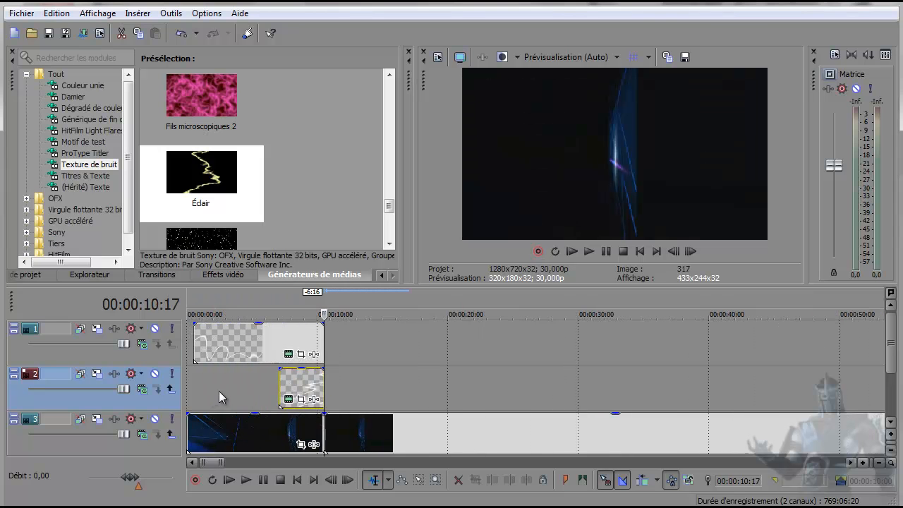
scroll(322, 379, "up", 4)
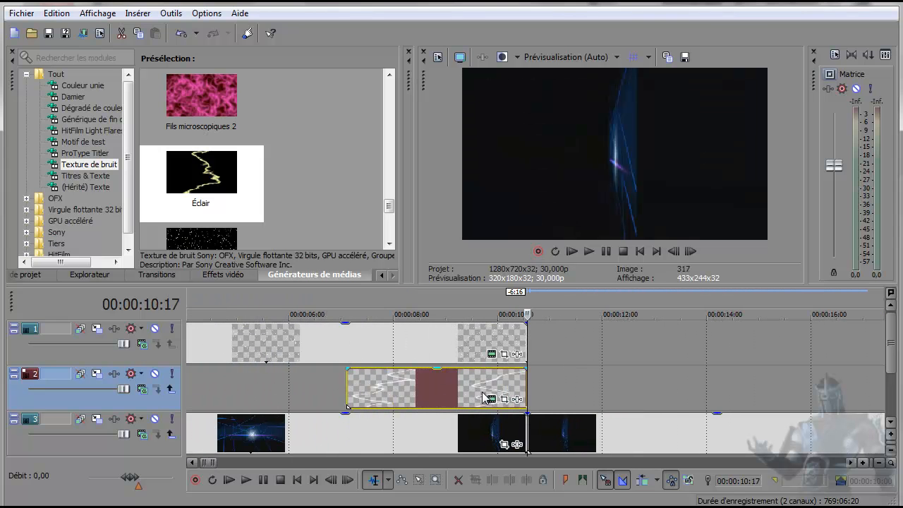
left_click_drag(465, 398, 477, 399)
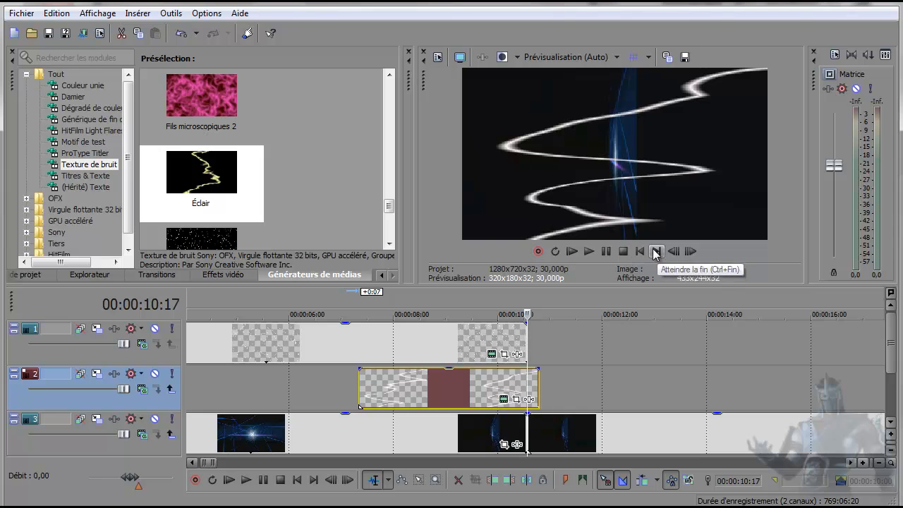
Check frames within the lightning clip and play the transition from 00:00:07:04 across the cut.
left_click(463, 455)
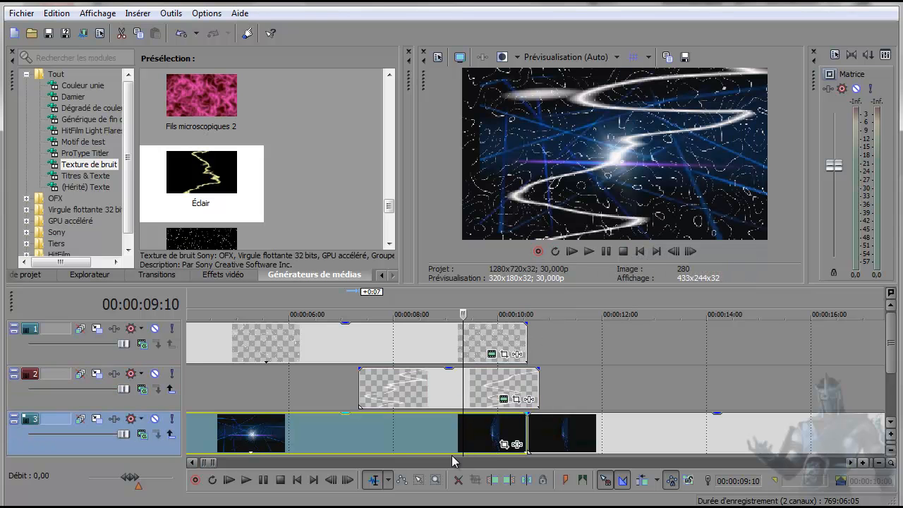
left_click(377, 452)
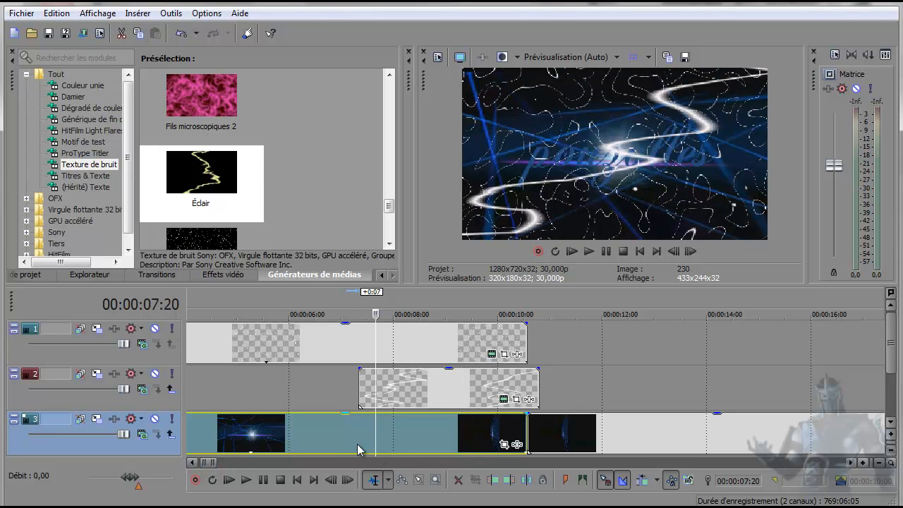
left_click(348, 443)
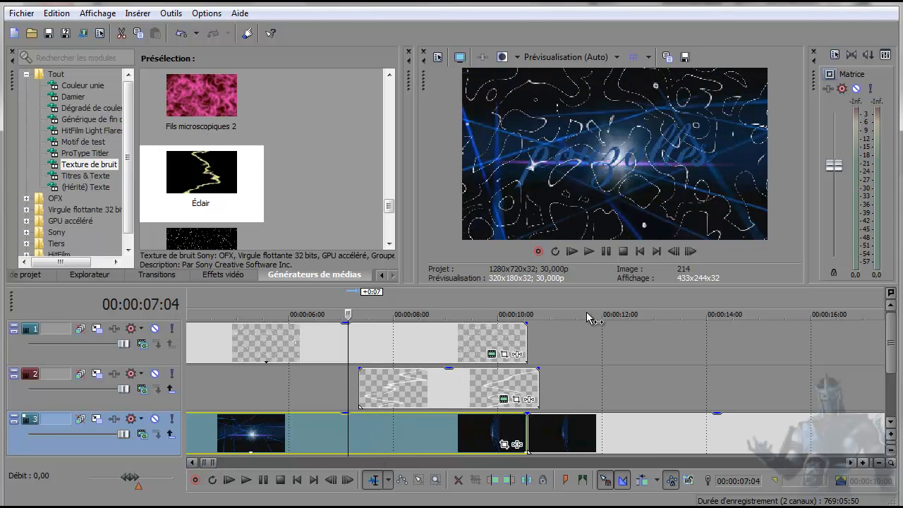
left_click(589, 251)
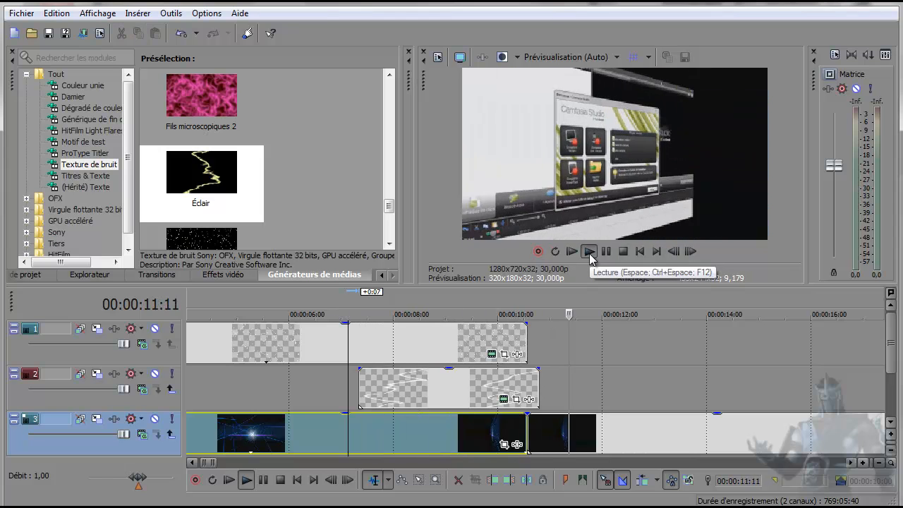
key("space")
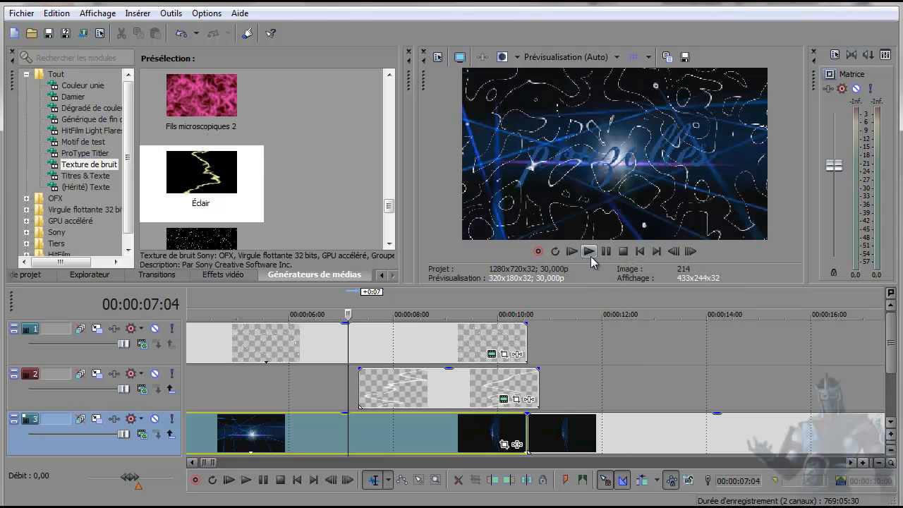
Set the lightning's Nombre de couches to 1,408, enable its animation and add a keyframe of 1,490 at 00:00:08:06.
left_click(383, 406)
left_click(403, 409)
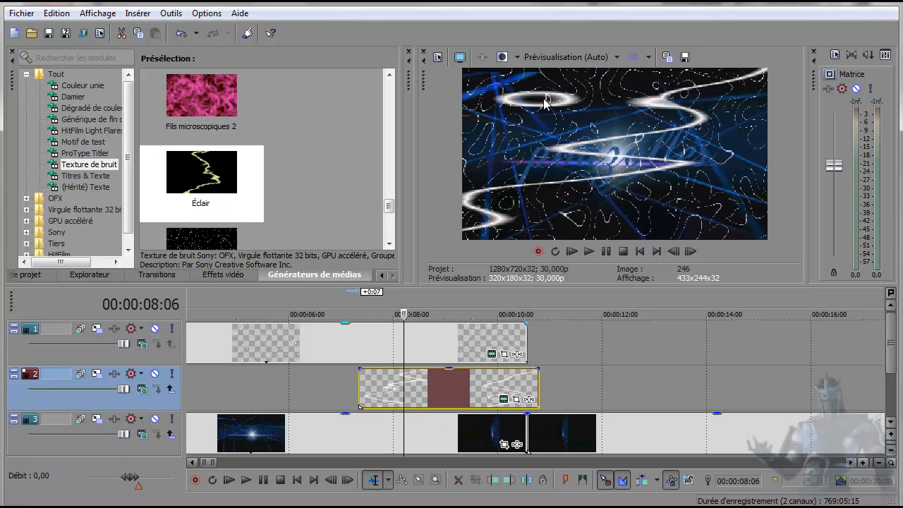
left_click(503, 399)
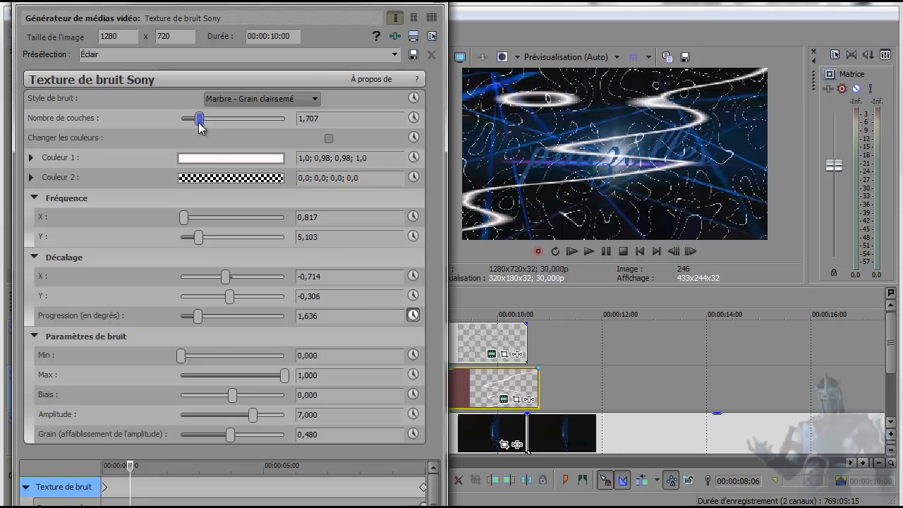
left_click_drag(199, 122, 190, 126)
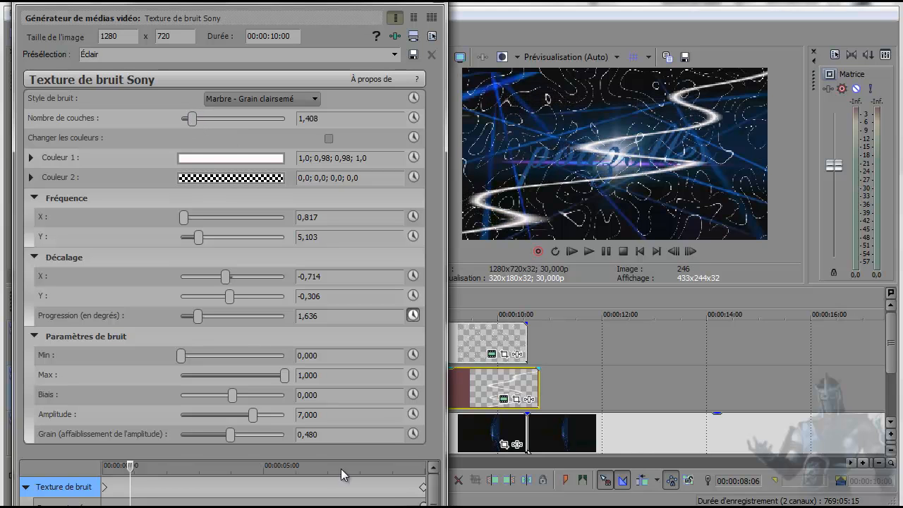
left_click(413, 118)
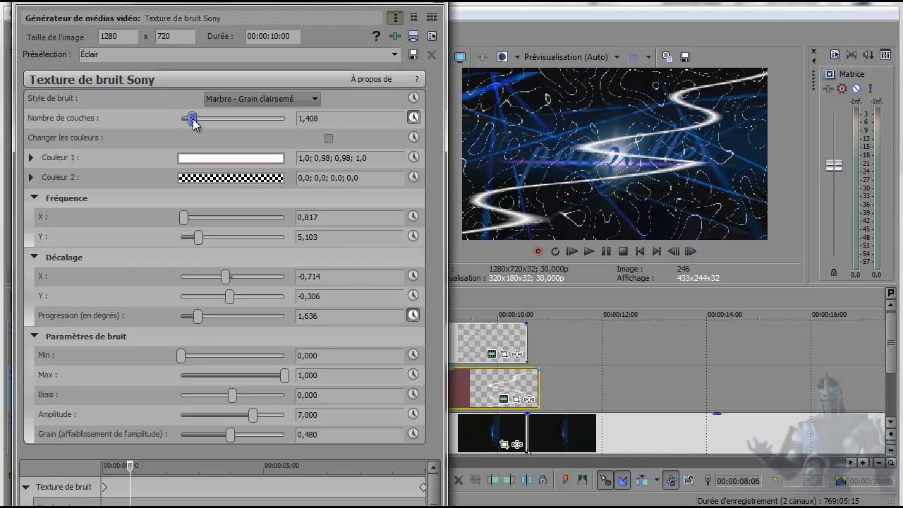
left_click_drag(196, 124, 197, 125)
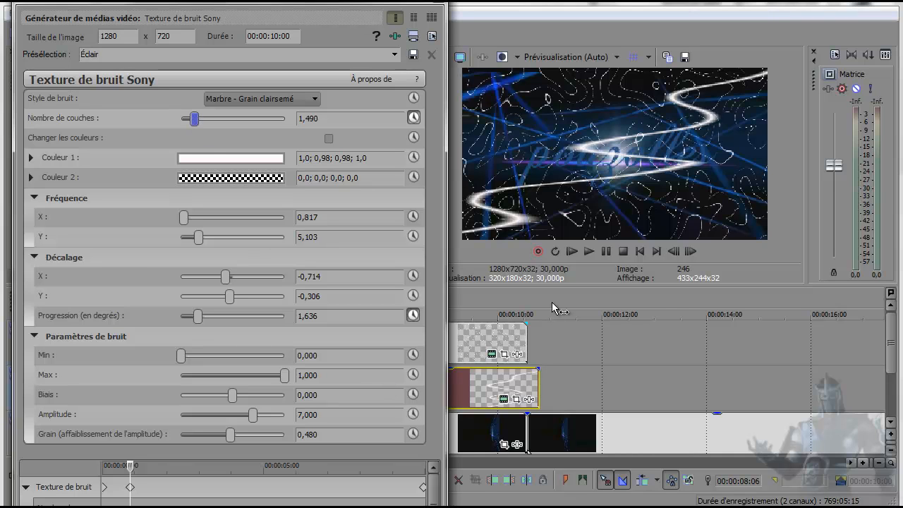
Check the lightning frame by frame from 00:00:08:06 back to 00:00:07:20, and play the transition across the cut.
left_click(674, 252)
left_click(674, 252)
left_click(674, 252)
left_click(674, 251)
left_click(674, 252)
left_click(674, 252)
left_click(674, 252)
left_click(674, 251)
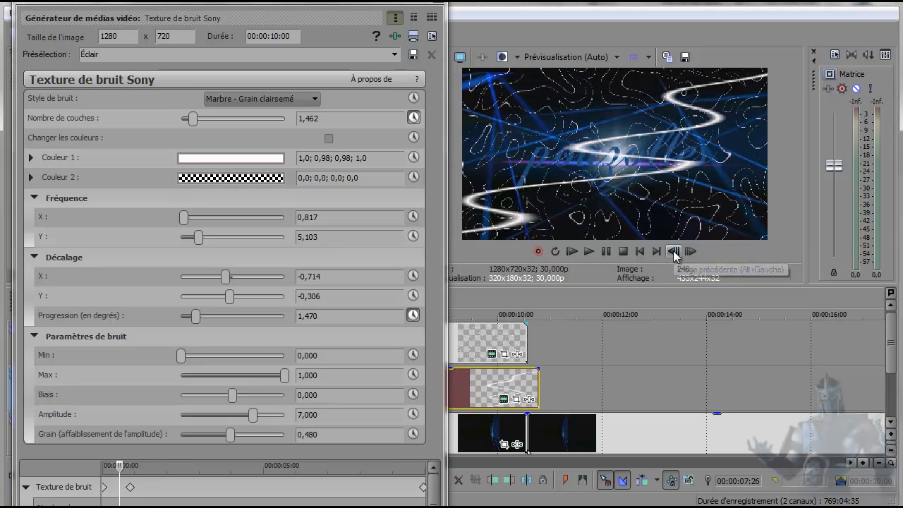
left_click(674, 252)
left_click(674, 252)
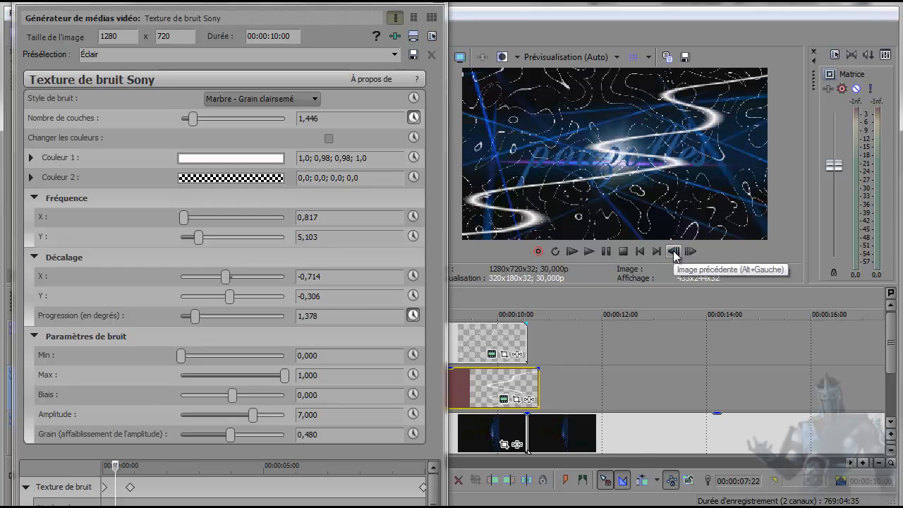
left_click(674, 254)
left_click(673, 252)
left_click(674, 251)
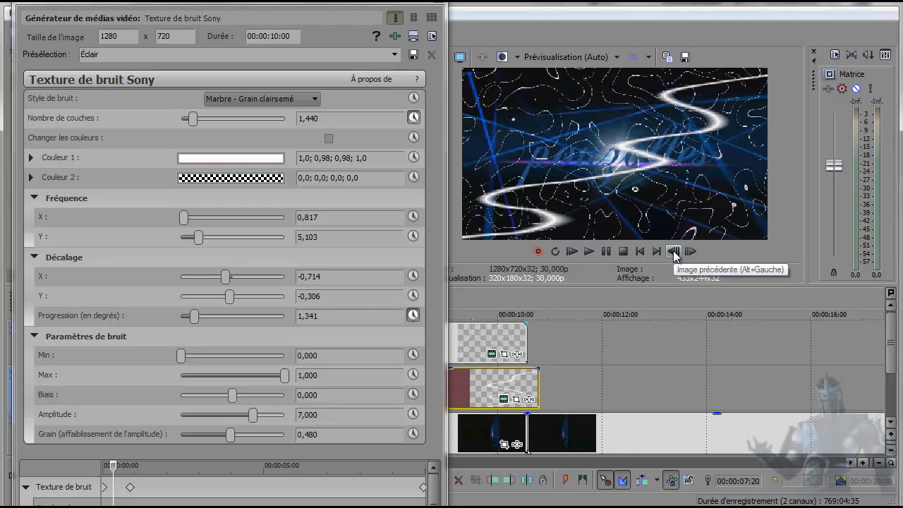
left_click(589, 250)
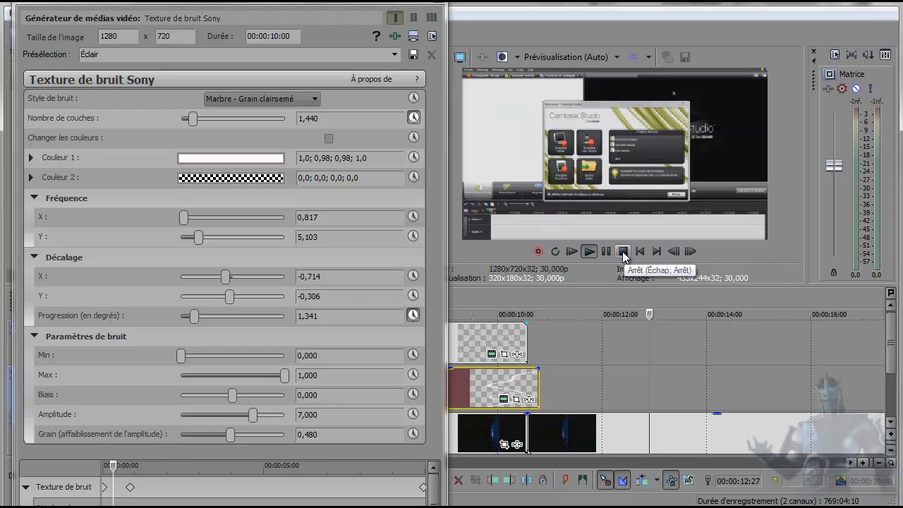
left_click(624, 251)
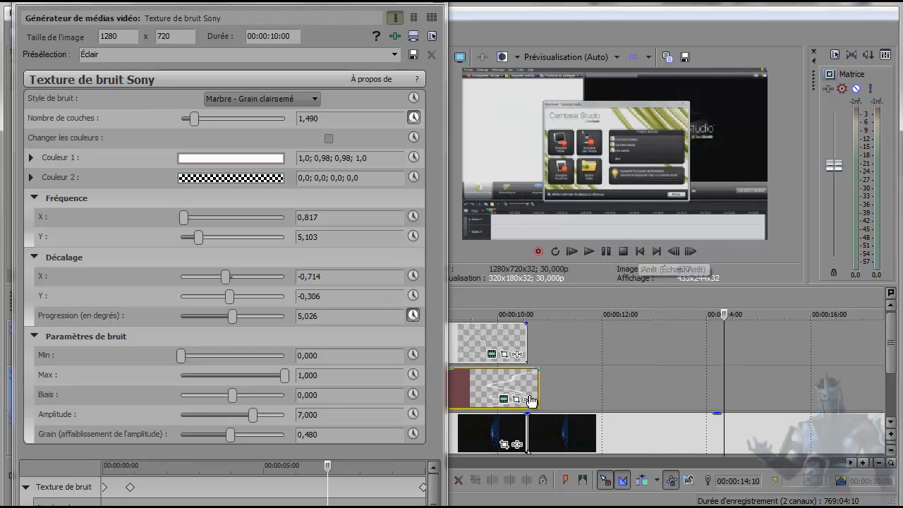
Add a Nombre de couches keyframe of 1,354 for the lightning at 00:00:09:06.
left_click(457, 426)
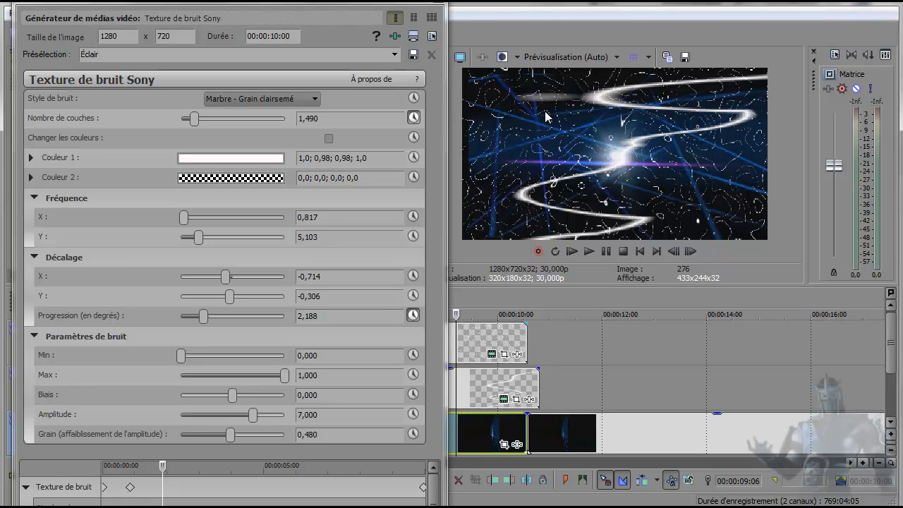
left_click(195, 120)
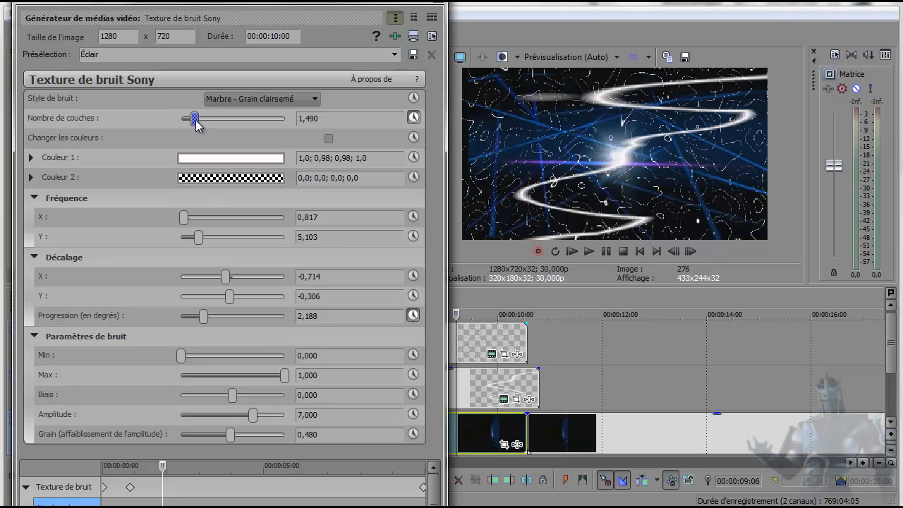
left_click_drag(195, 126, 194, 124)
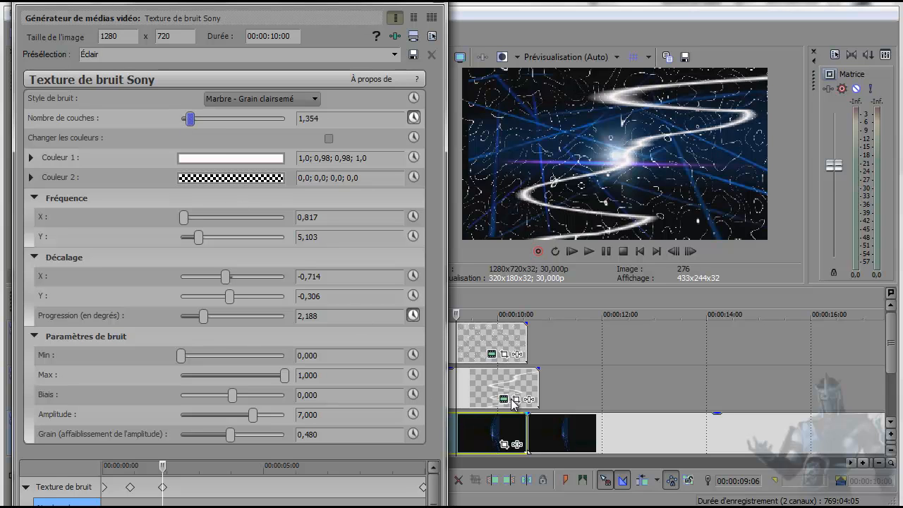
Examine the lightning frame by frame from 00:00:09:06 past the cut to 00:00:10:26.
left_click(688, 253)
left_click(688, 253)
left_click(689, 253)
left_click(689, 253)
left_click(689, 253)
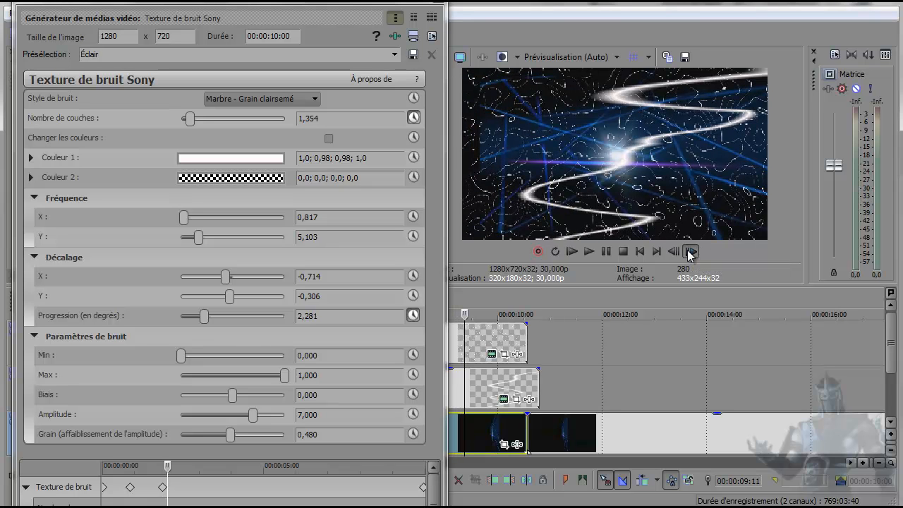
left_click(690, 252)
left_click(689, 253)
left_click(689, 252)
left_click(689, 252)
left_click(689, 253)
left_click(689, 253)
left_click(689, 253)
left_click(689, 253)
left_click(690, 252)
left_click(690, 252)
left_click(690, 252)
left_click(689, 253)
left_click(689, 252)
left_click(690, 253)
left_click(689, 253)
left_click(689, 252)
left_click(690, 253)
left_click(689, 253)
left_click(690, 253)
left_click(690, 253)
left_click(689, 253)
left_click(690, 253)
left_click(689, 253)
left_click(690, 252)
left_click(689, 253)
left_click(689, 252)
left_click(690, 253)
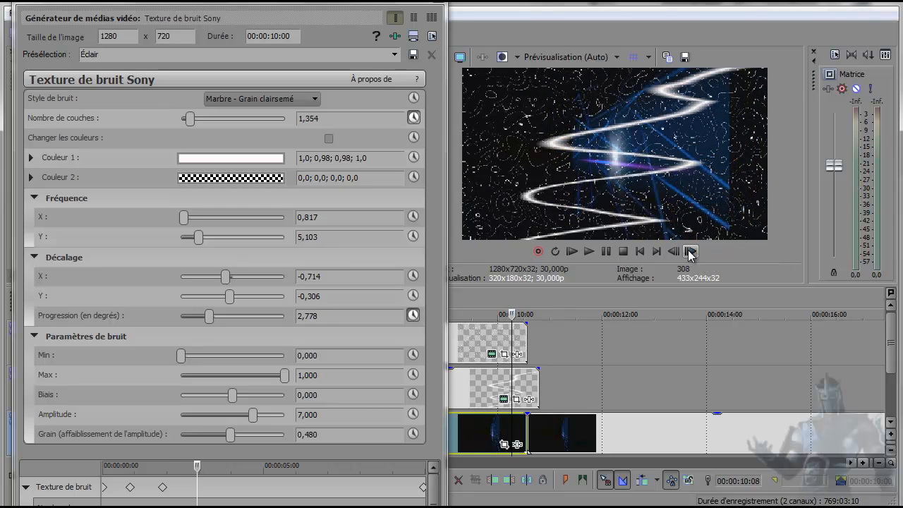
left_click(690, 253)
left_click(690, 253)
left_click(690, 252)
left_click(690, 252)
left_click(689, 253)
left_click(689, 253)
left_click(690, 252)
left_click(689, 252)
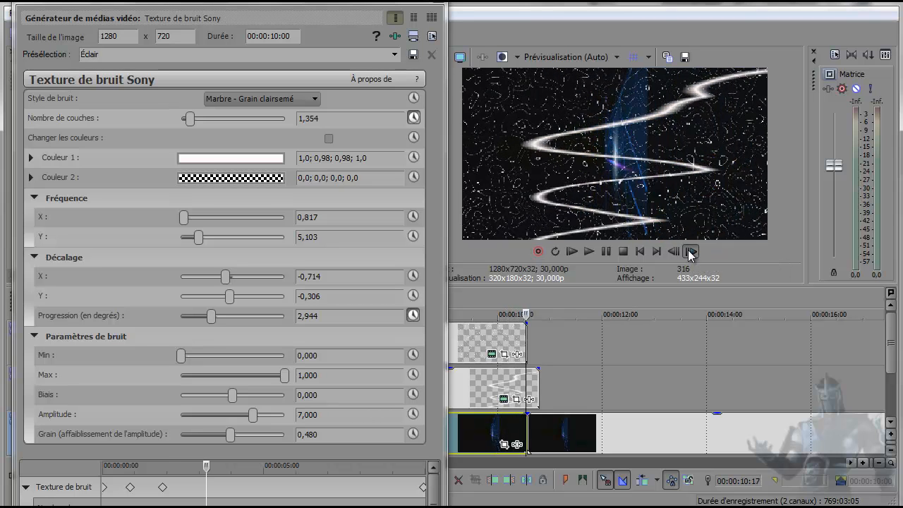
left_click(689, 252)
left_click(689, 253)
left_click(689, 252)
left_click(689, 253)
left_click(689, 252)
left_click(690, 253)
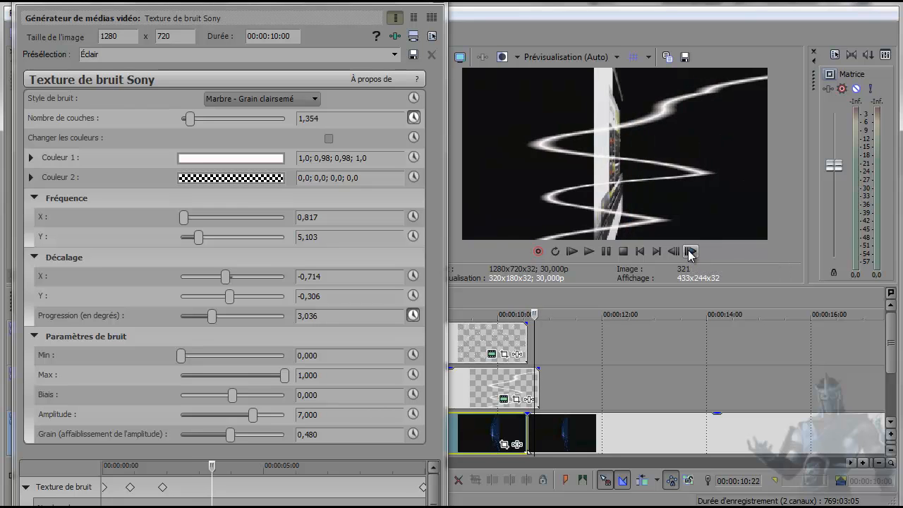
left_click(689, 252)
left_click(690, 253)
left_click(689, 252)
left_click(689, 252)
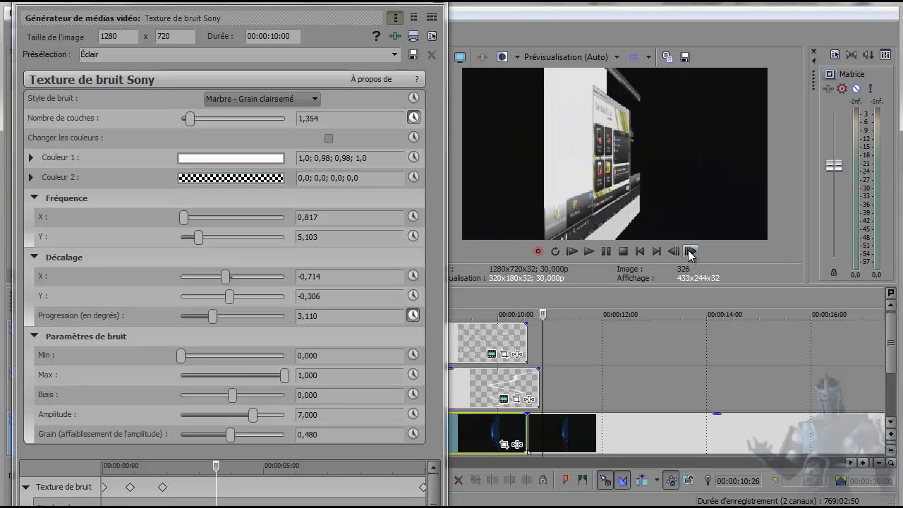
Close the generator settings, trim 28 frames off the start of the lightning clip on track 2, and shift the clip seven frames later.
left_click(435, 14)
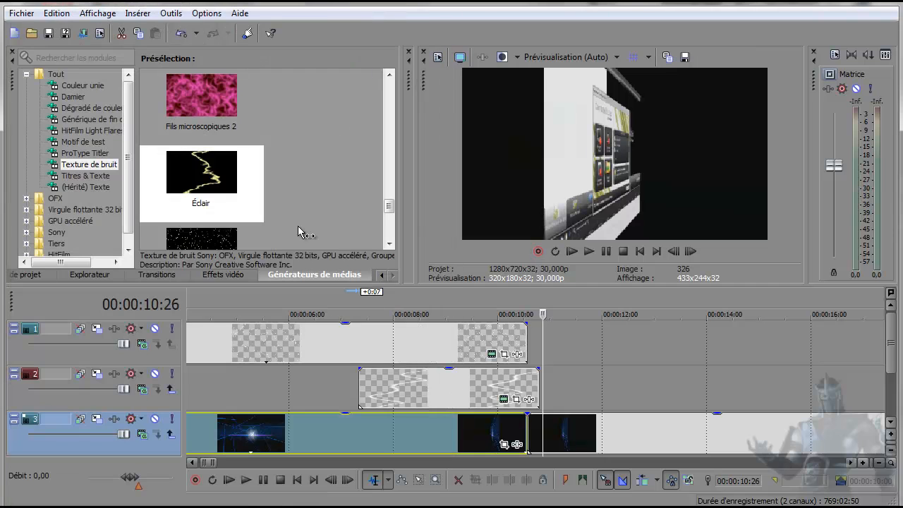
left_click_drag(360, 390, 408, 388)
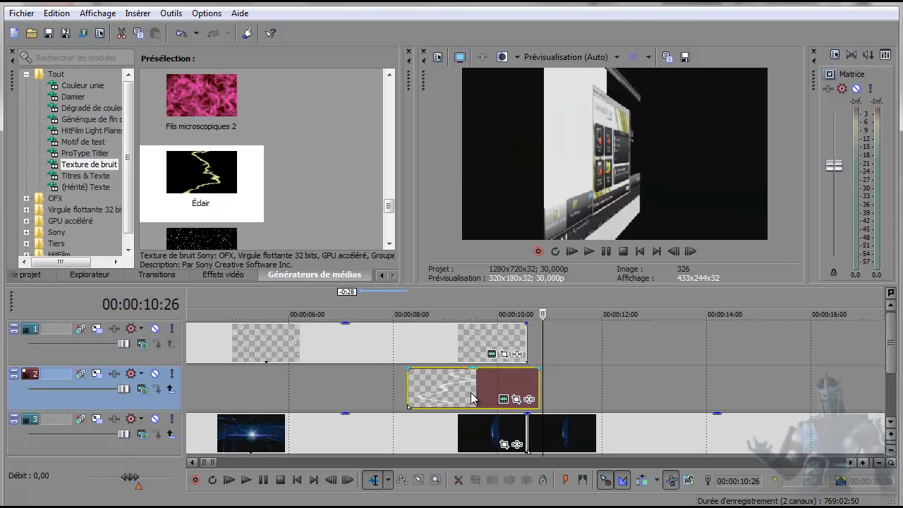
left_click_drag(473, 399, 485, 399)
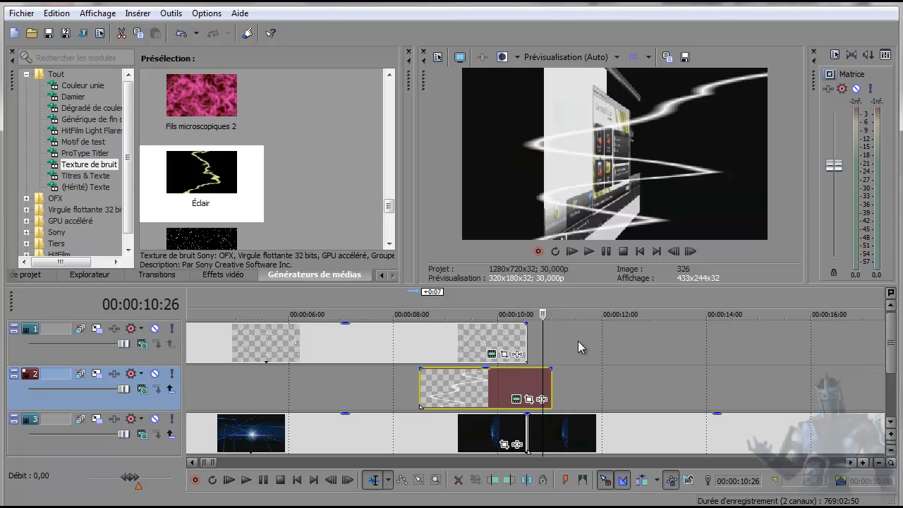
Play the intro from the beginning through the transition to check the lightning's timing.
left_click(639, 253)
left_click(589, 252)
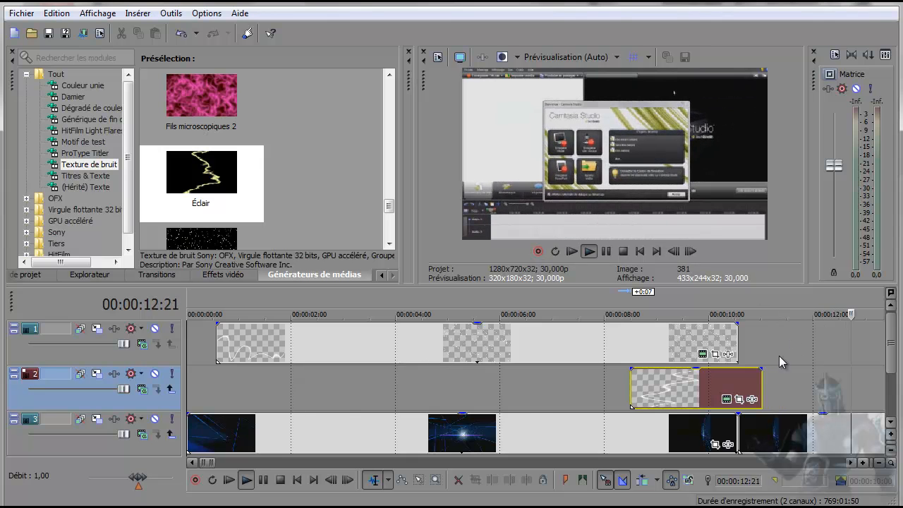
left_click(622, 252)
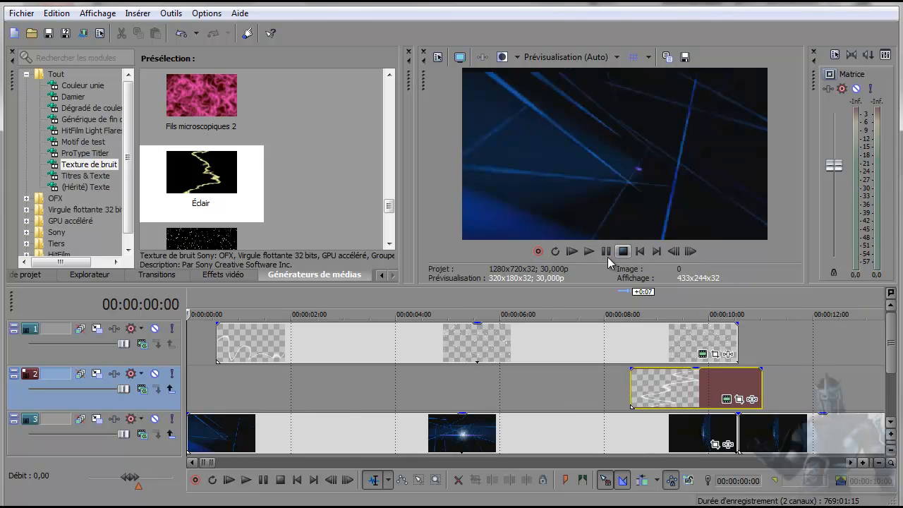
Shorten the end of the texture clip on track 1 by 15 frames and trim the start of the lightning clip on track 2 to that point.
left_click(737, 341)
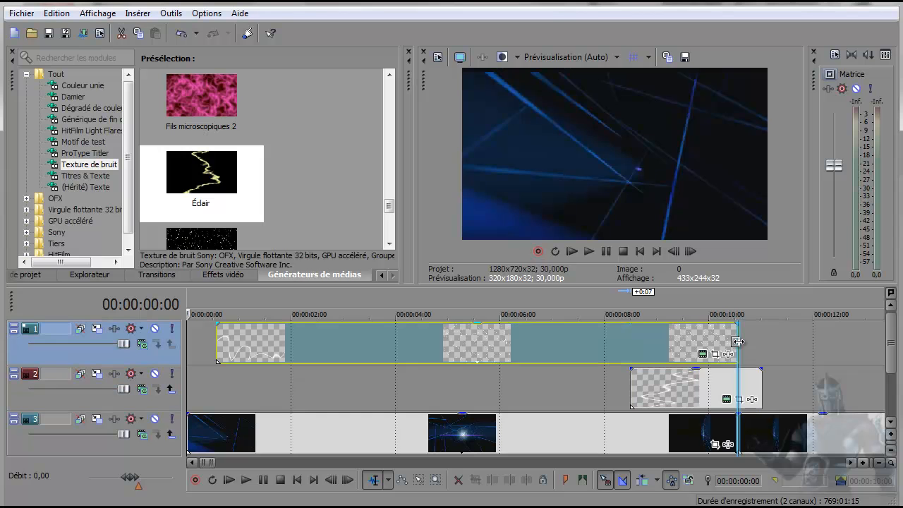
left_click_drag(735, 341, 712, 341)
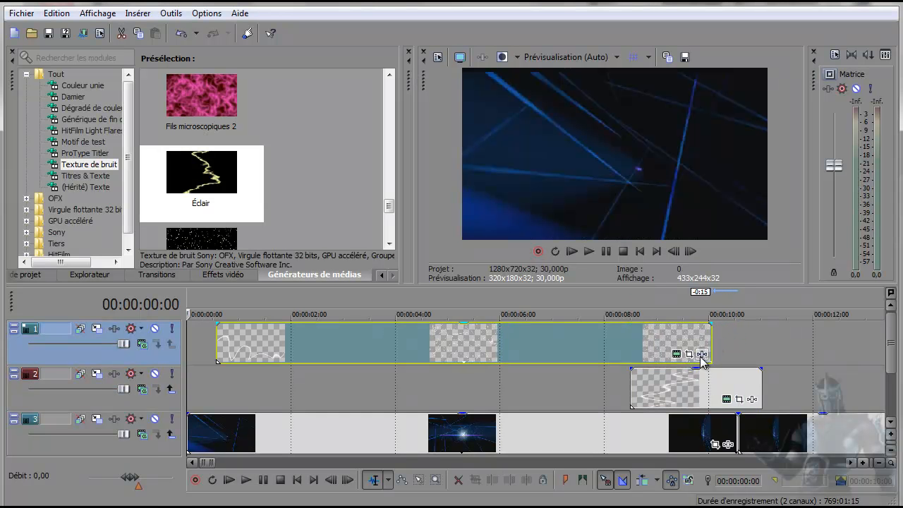
left_click(642, 400)
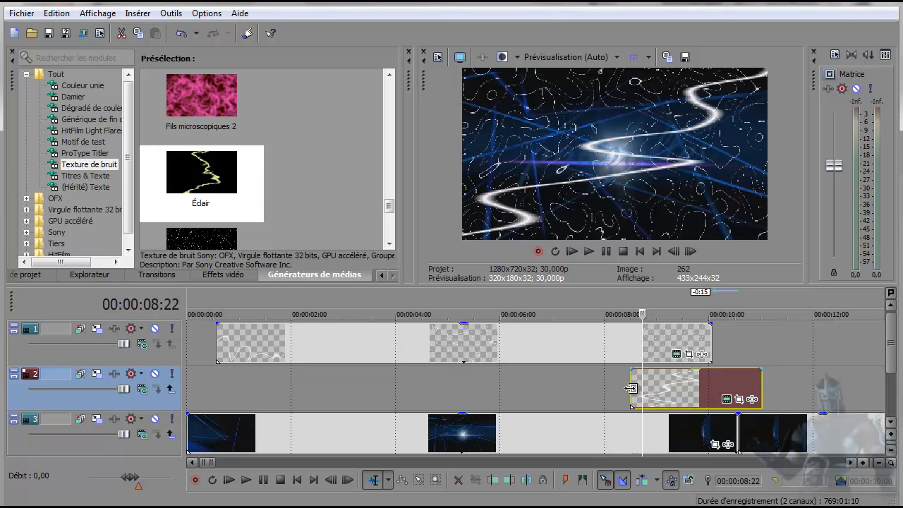
left_click_drag(635, 388, 712, 388)
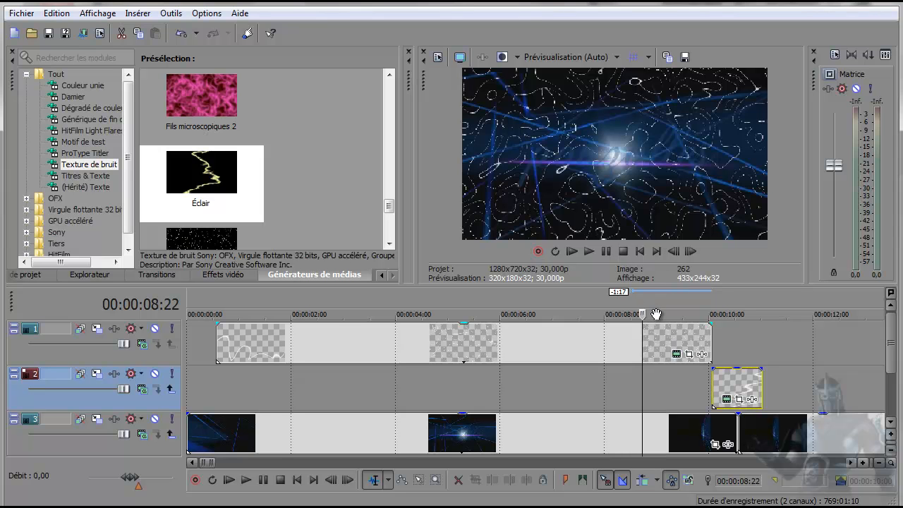
Play the shortened lightning transition from 00:00:09:23 and return to the start of the project.
left_click(686, 387)
left_click(696, 387)
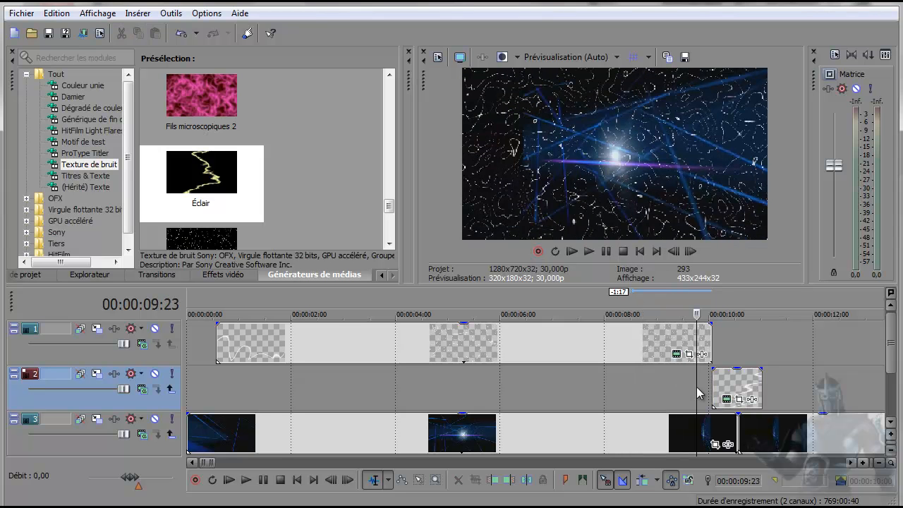
left_click(588, 251)
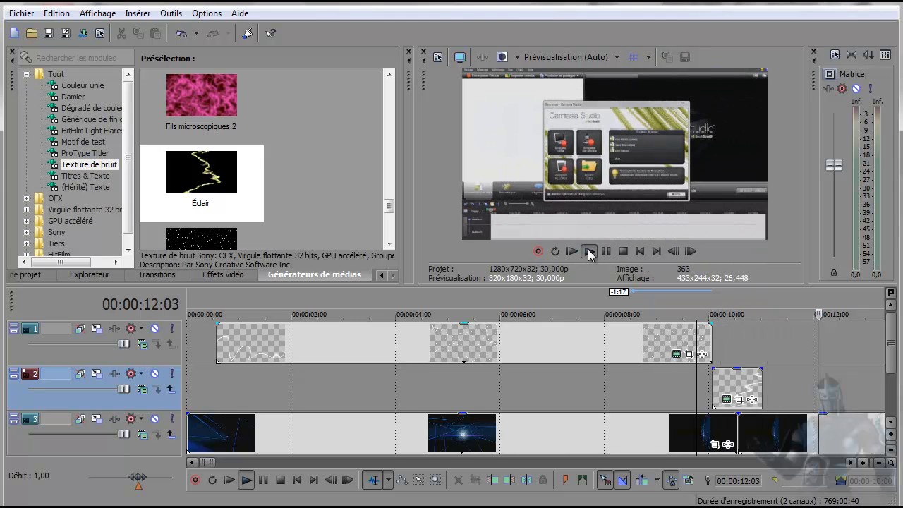
left_click(762, 332)
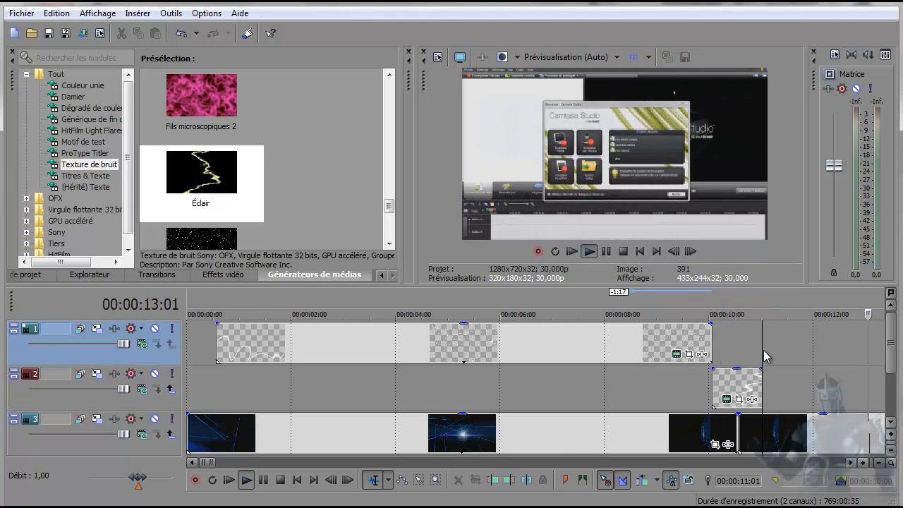
left_click(623, 251)
left_click(639, 251)
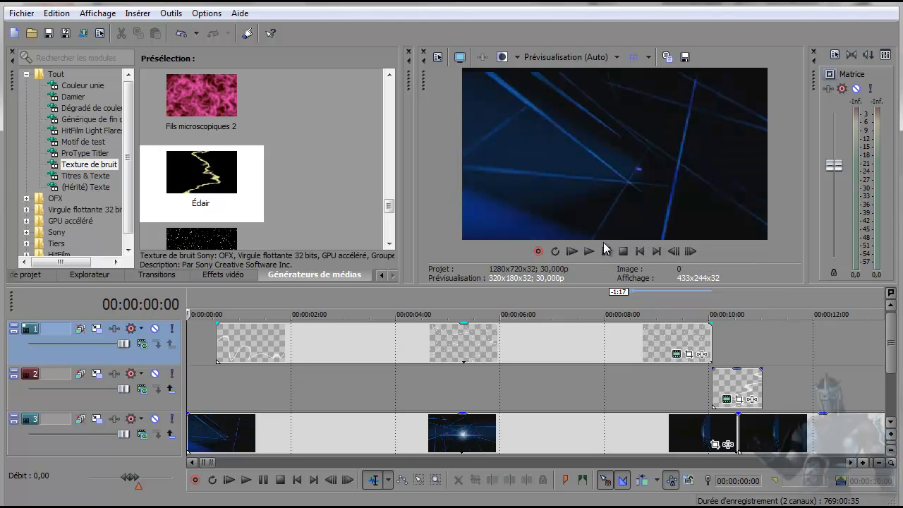
Add the Lave noise texture preset to track 2, aligned with the start of the texture clip on track 1.
mouse_move(391, 209)
left_mouse_down()
mouse_move(392, 161)
mouse_move(390, 240)
mouse_move(387, 203)
left_mouse_up()
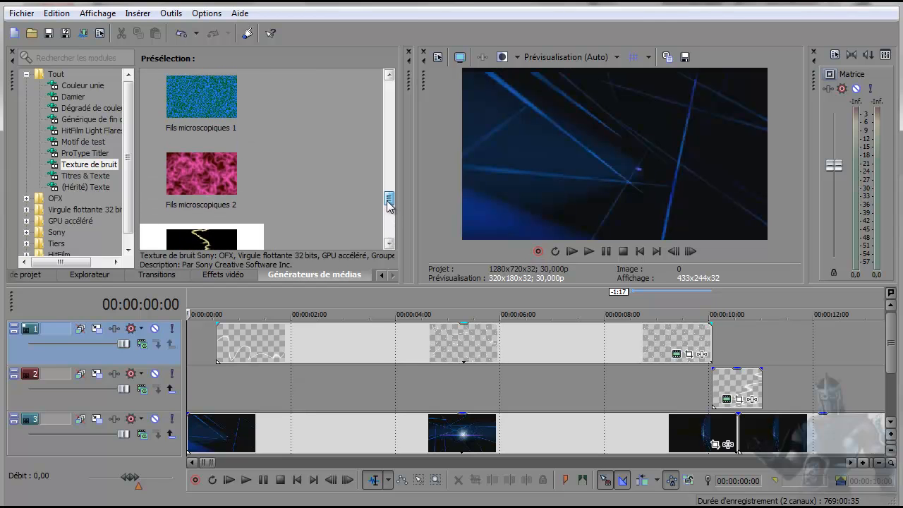
left_click_drag(387, 203, 387, 199)
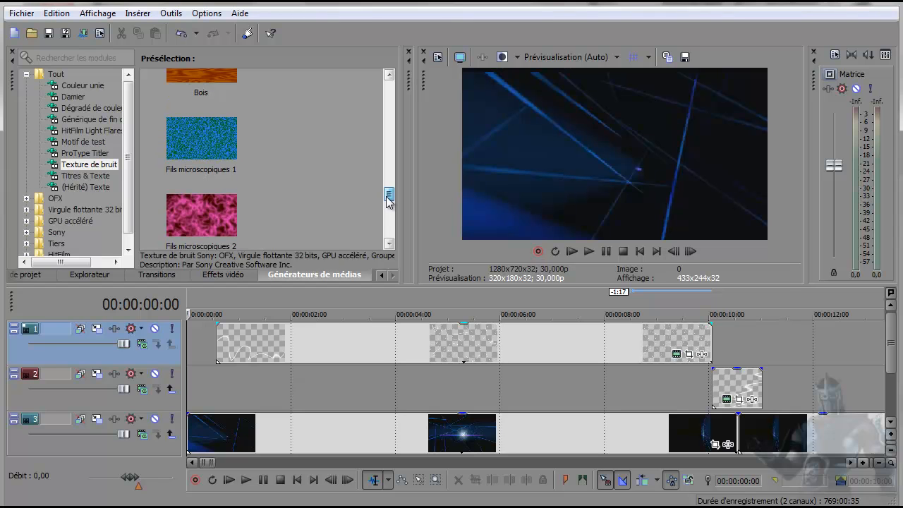
left_click_drag(388, 201, 391, 120)
left_click_drag(200, 176, 227, 383)
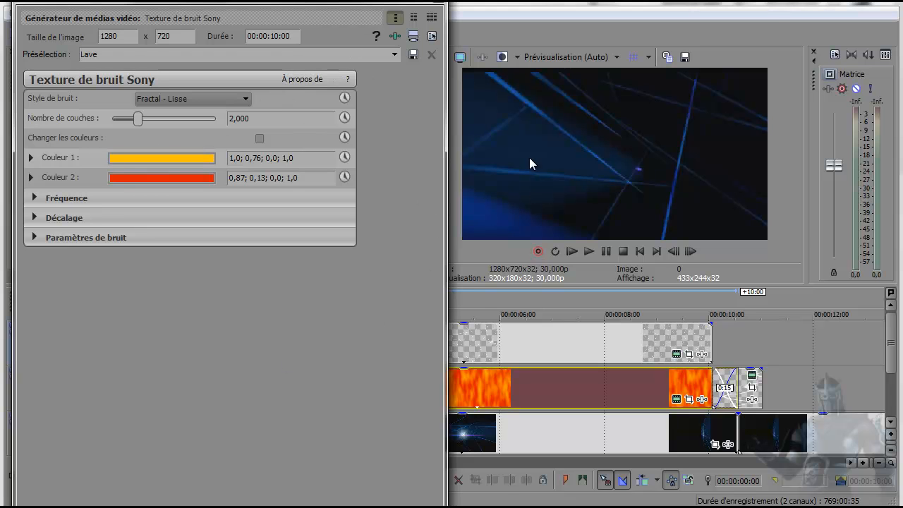
Preview the lava texture at 00:00:02:20 and set the opacity of its Couleur 2 to 0,48.
left_click_drag(381, 3, 134, 86)
left_click(326, 428)
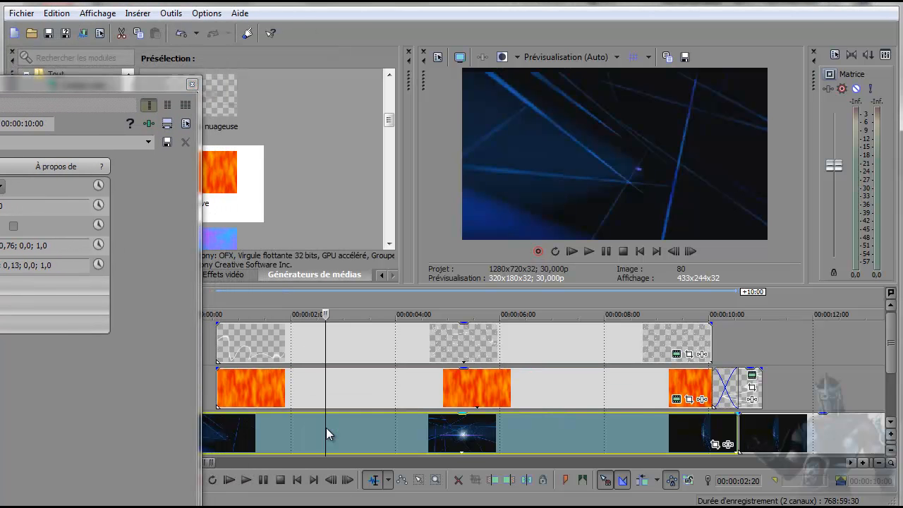
left_click_drag(148, 85, 432, 27)
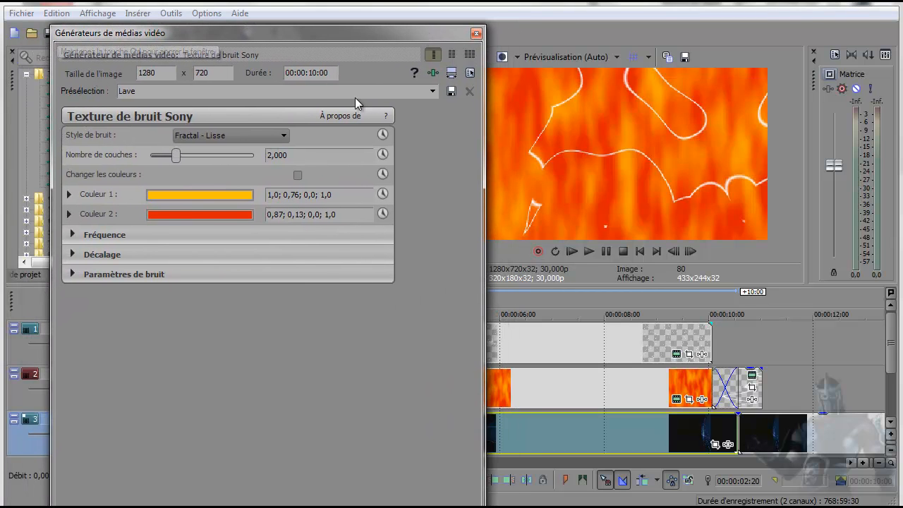
left_click(206, 217)
left_click_drag(274, 252, 275, 319)
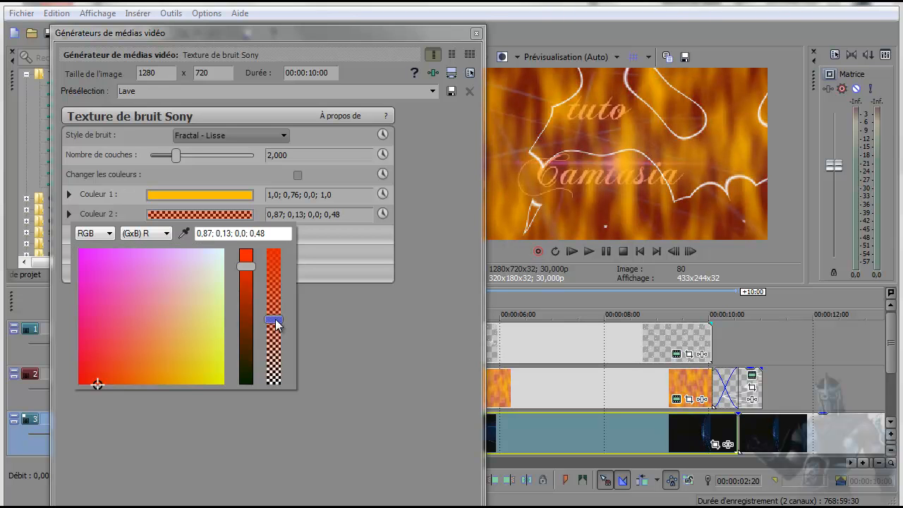
left_click(360, 338)
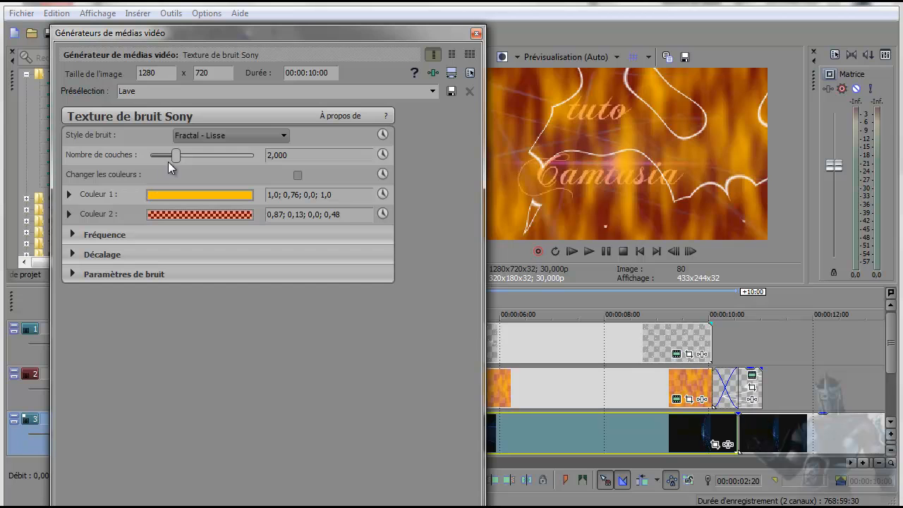
Set the lava texture's Nombre de couches to 1,952 and its Fréquence X to 17,143.
mouse_move(174, 156)
left_mouse_down()
mouse_move(280, 156)
mouse_move(173, 157)
left_mouse_up()
left_click(73, 234)
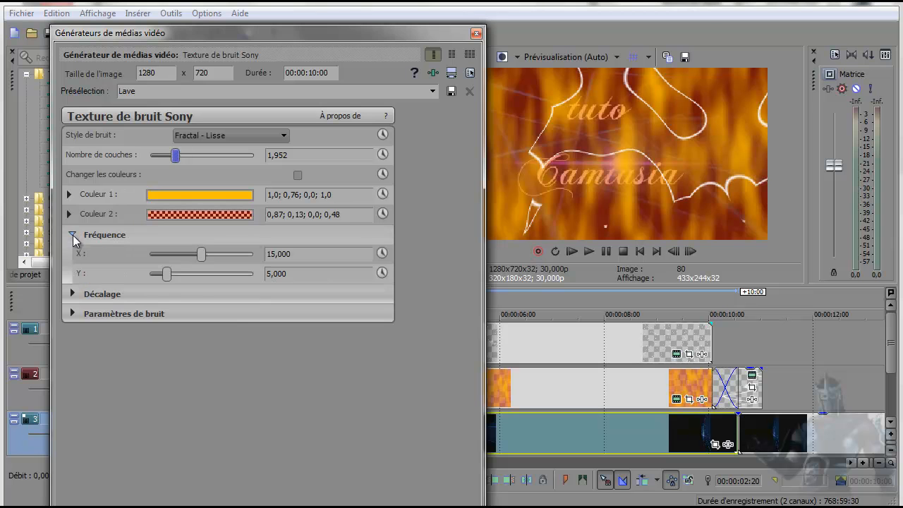
mouse_move(201, 255)
left_mouse_down()
mouse_move(171, 255)
mouse_move(210, 260)
left_mouse_up()
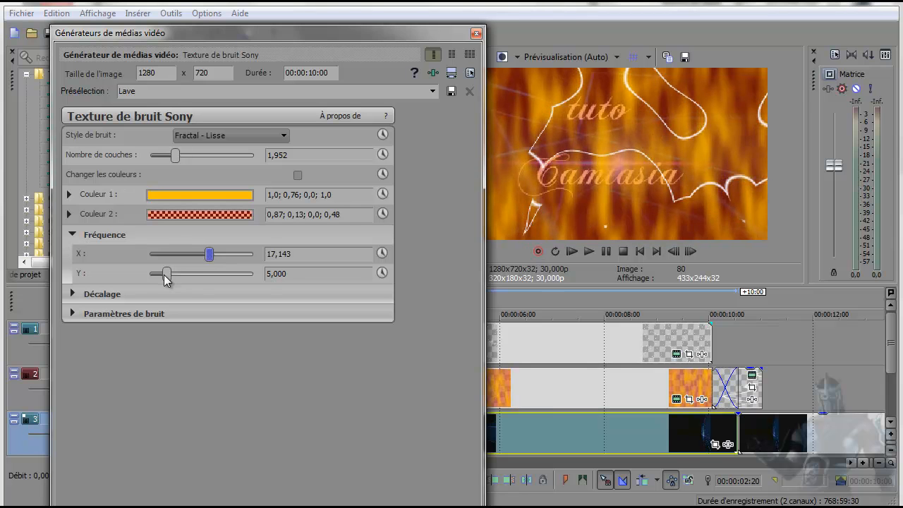
Set the lava texture's Fréquence Y to 3,062 and its Décalage X to -0,850.
mouse_move(168, 281)
left_mouse_down()
mouse_move(177, 281)
mouse_move(159, 282)
left_mouse_up()
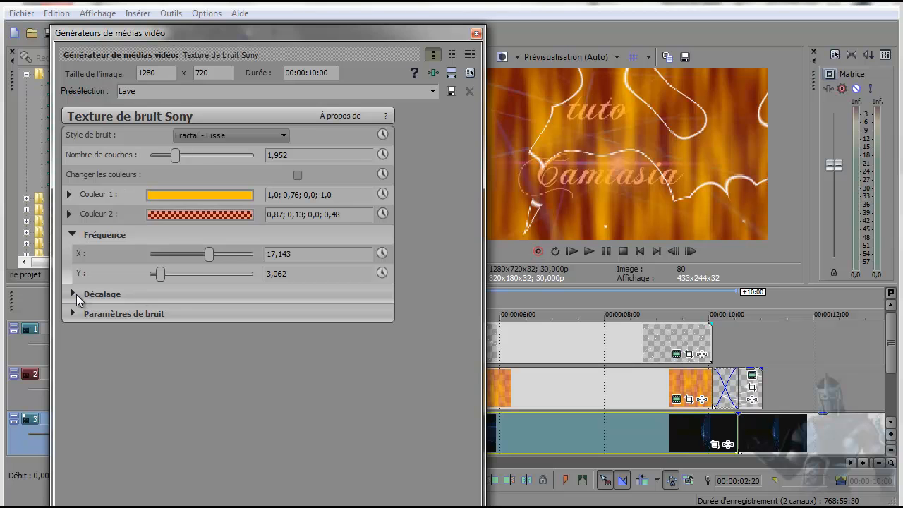
left_click(71, 294)
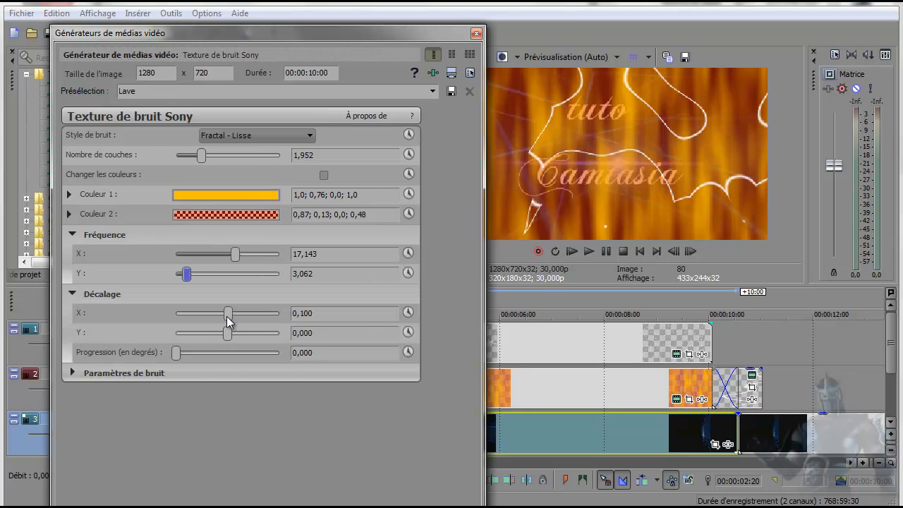
mouse_move(226, 317)
left_mouse_down()
mouse_move(219, 316)
mouse_move(246, 320)
mouse_move(216, 312)
left_mouse_up()
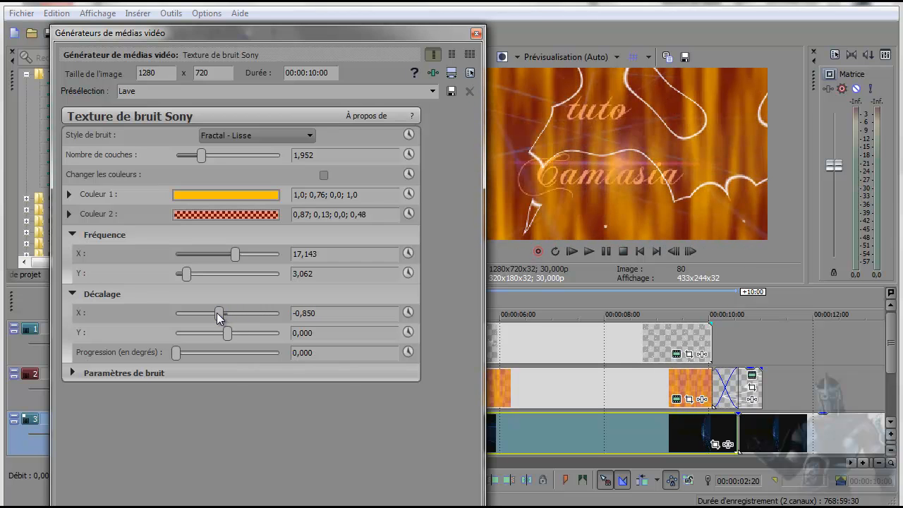
Animate the lava texture's Décalage X with keyframes of -0,510 at 00:00:02:18 and 4,252 at 00:00:09:17.
left_click(408, 314)
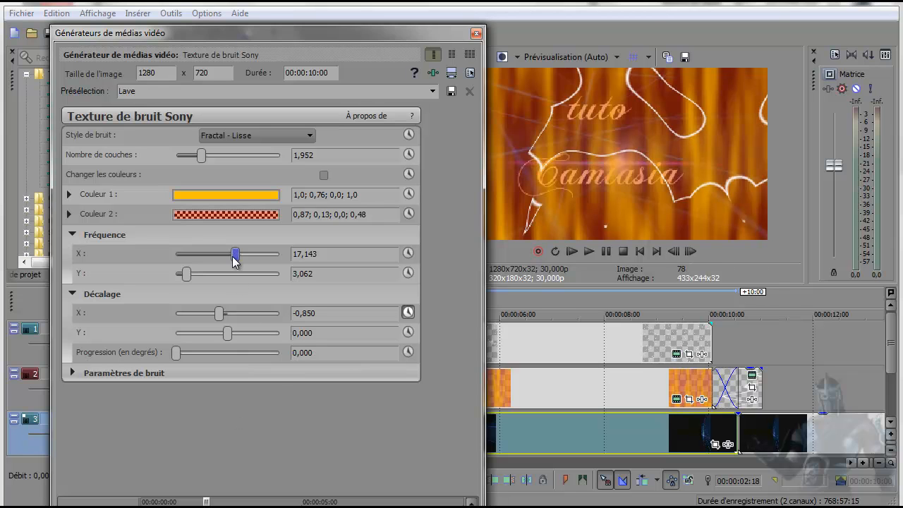
left_click_drag(219, 319, 223, 321)
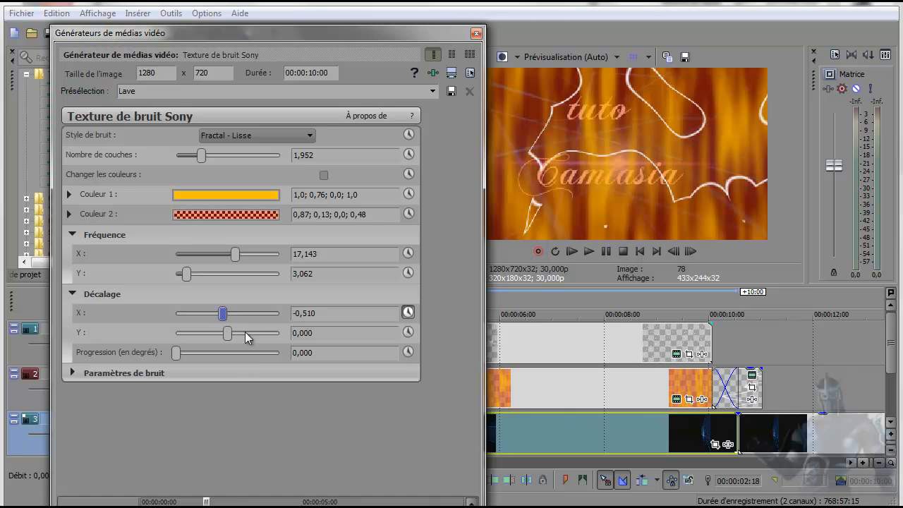
left_click(430, 502)
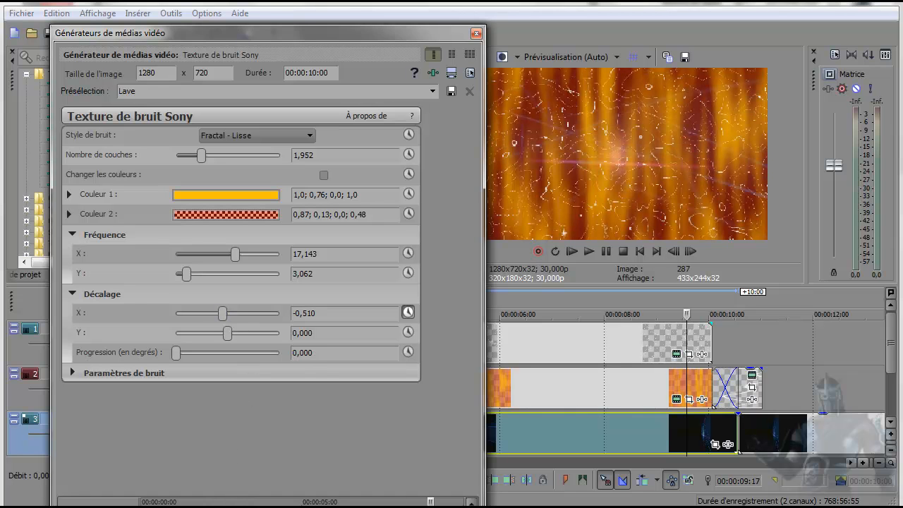
left_click_drag(222, 312, 276, 323)
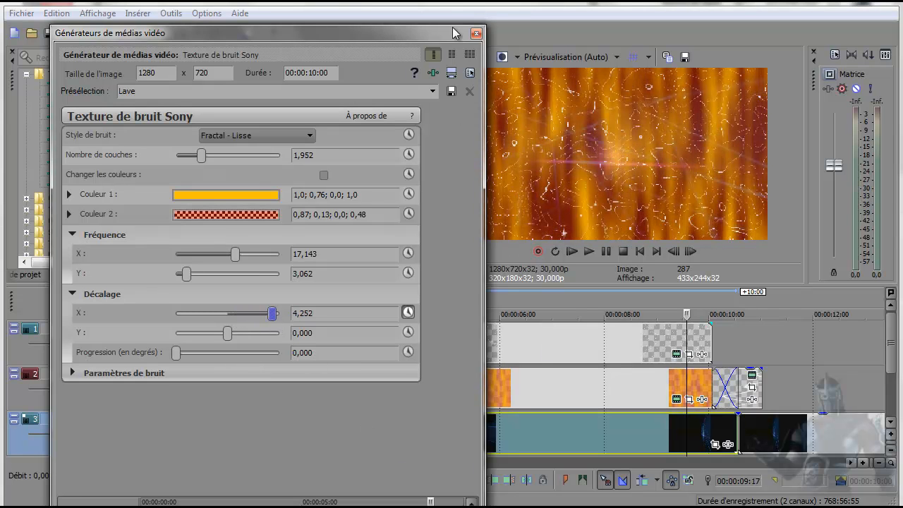
left_click(476, 32)
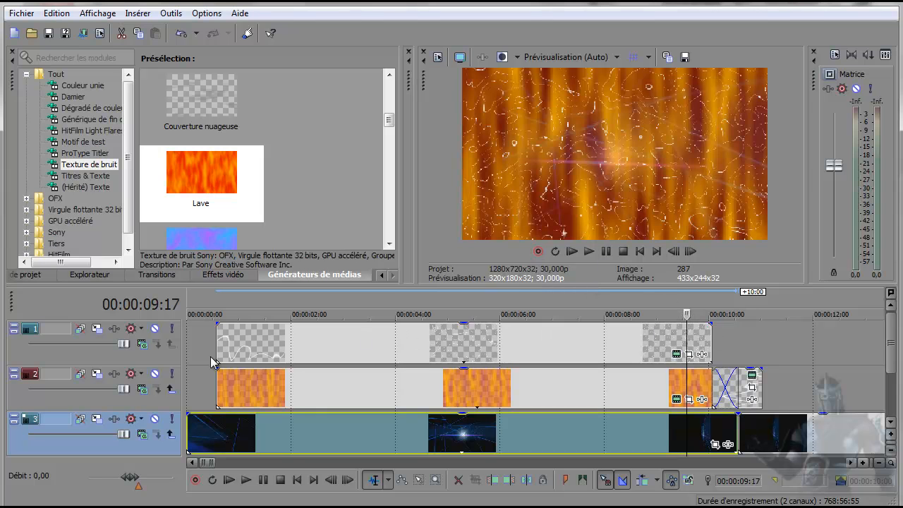
Play the animated lava texture from 00:00:00:12 and stop the playback near its end.
left_click(209, 394)
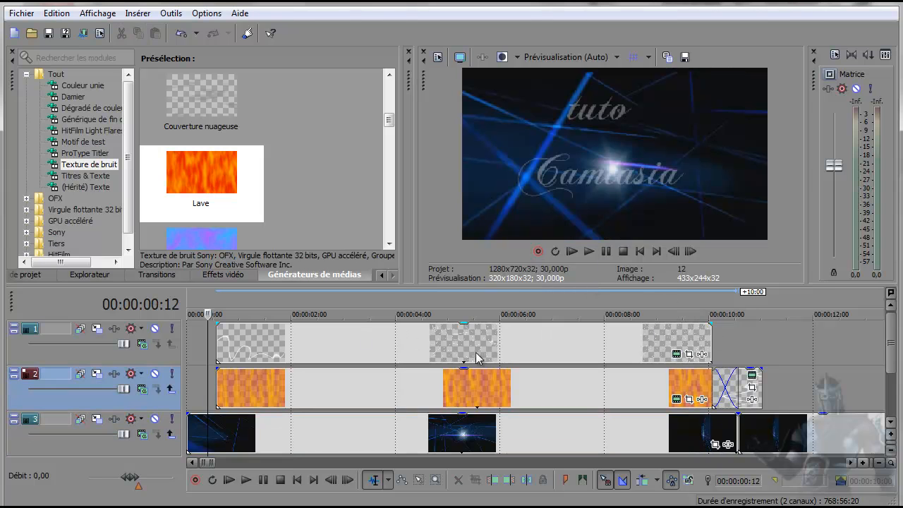
left_click(590, 252)
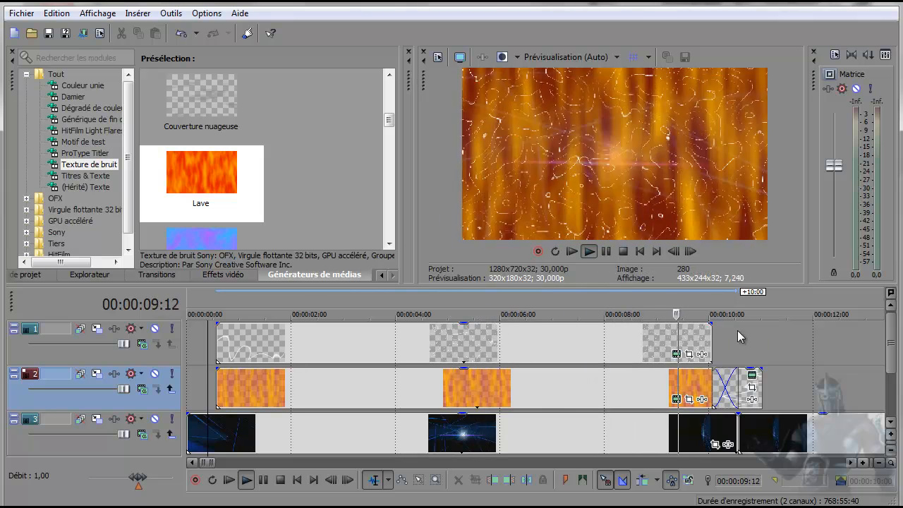
left_click(623, 251)
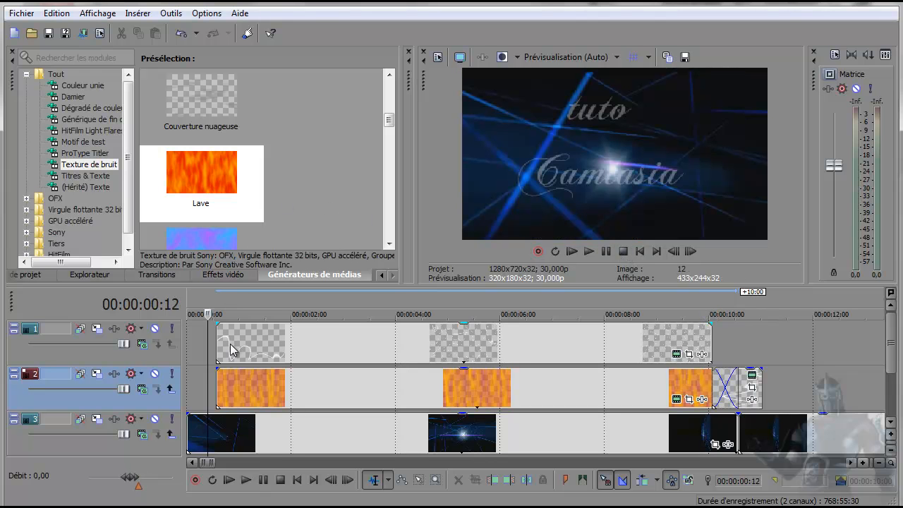
Reopen the lava texture's settings and keyframe Décalage X at 00:00:03:11 and, with a value of -0,442, at 00:00:04:23.
left_click(677, 400)
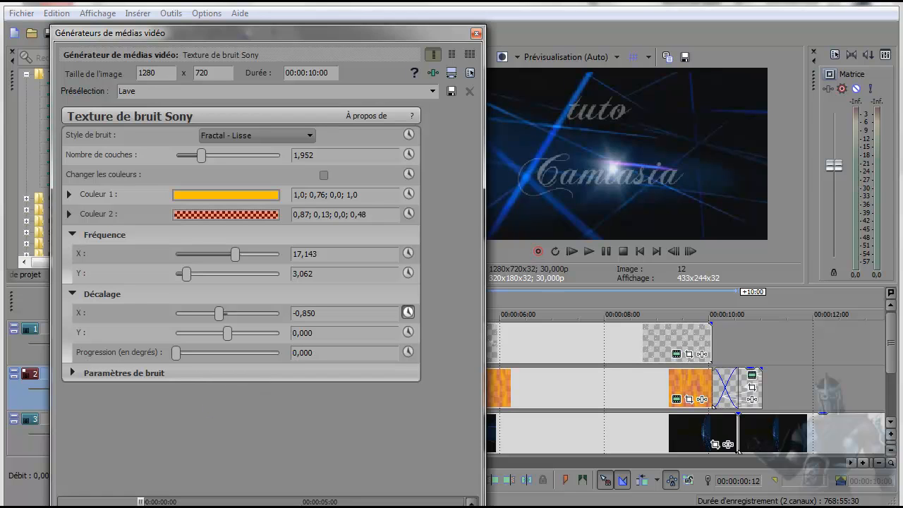
left_click_drag(140, 502, 230, 501)
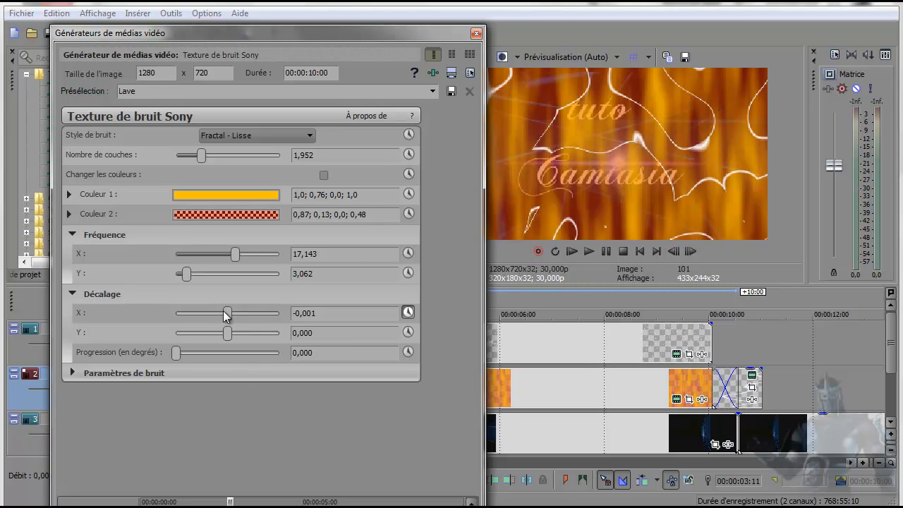
mouse_move(227, 314)
left_mouse_down()
mouse_move(218, 312)
mouse_move(244, 312)
mouse_move(234, 313)
left_mouse_up()
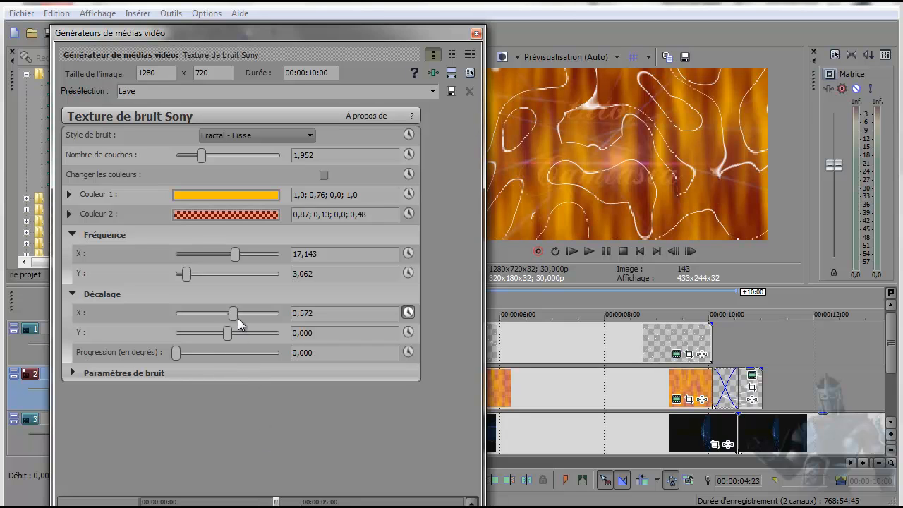
left_click(223, 313)
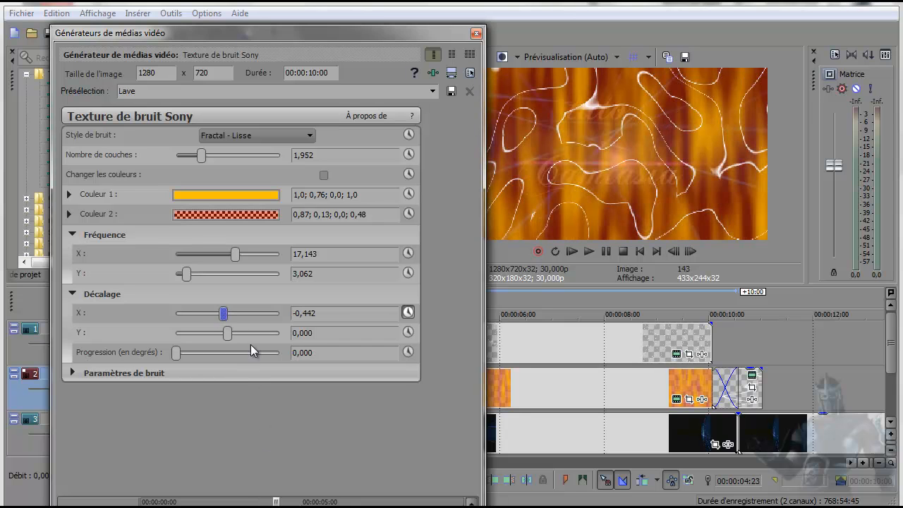
left_click_drag(223, 314, 231, 312)
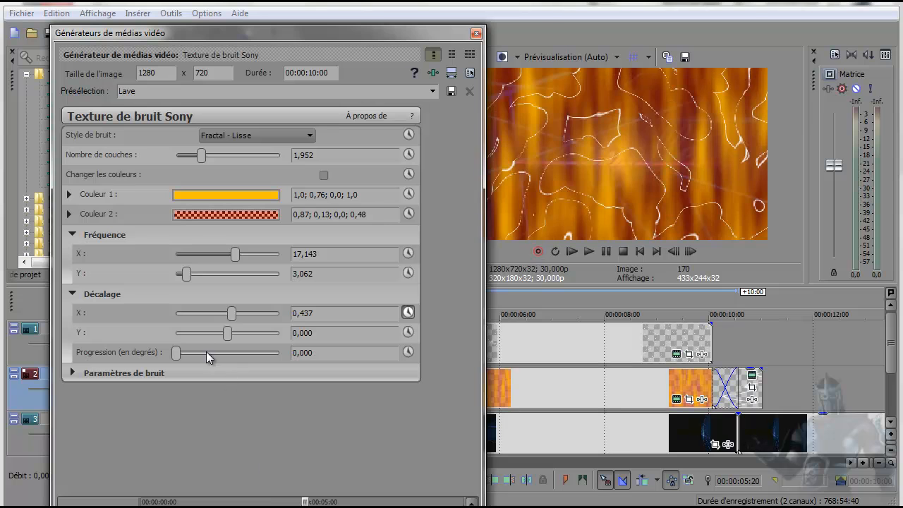
Add further Décalage X keyframes from 00:00:05:20, including -1,054 at 00:00:06:20 and -0,102 at 00:00:08:12.
left_click(216, 313)
left_click_drag(216, 313, 230, 312)
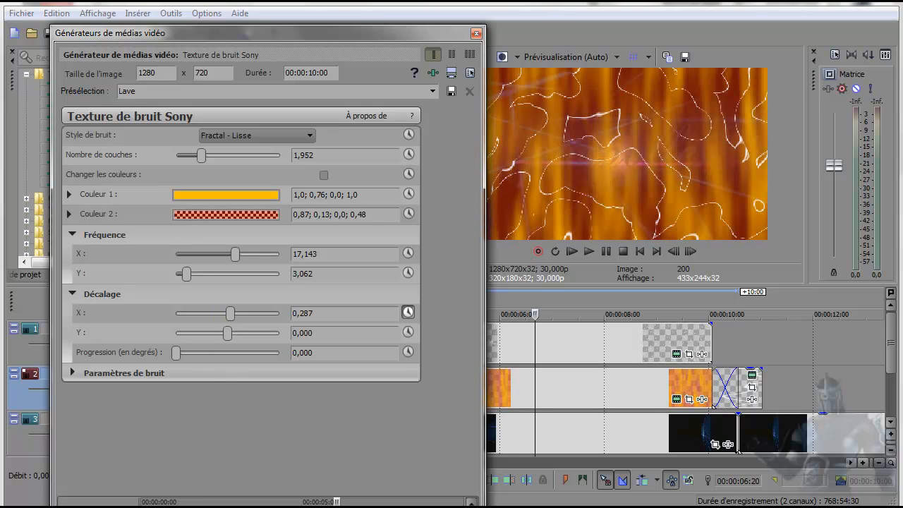
left_click(217, 317)
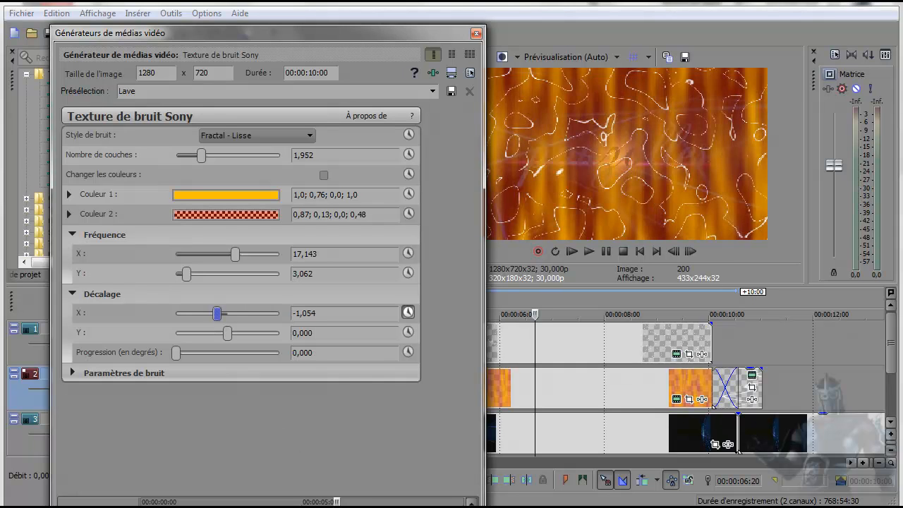
left_click_drag(216, 313, 233, 314)
left_click(221, 318)
left_click(243, 313)
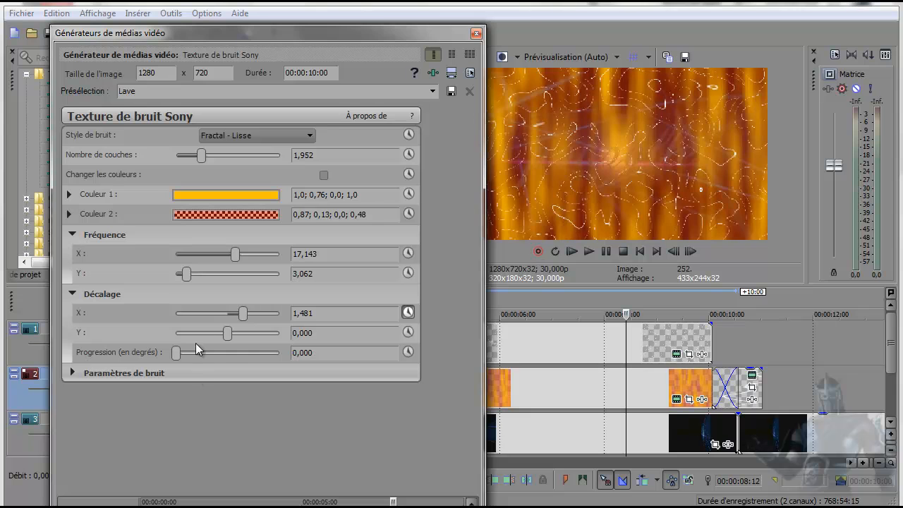
left_click(226, 317)
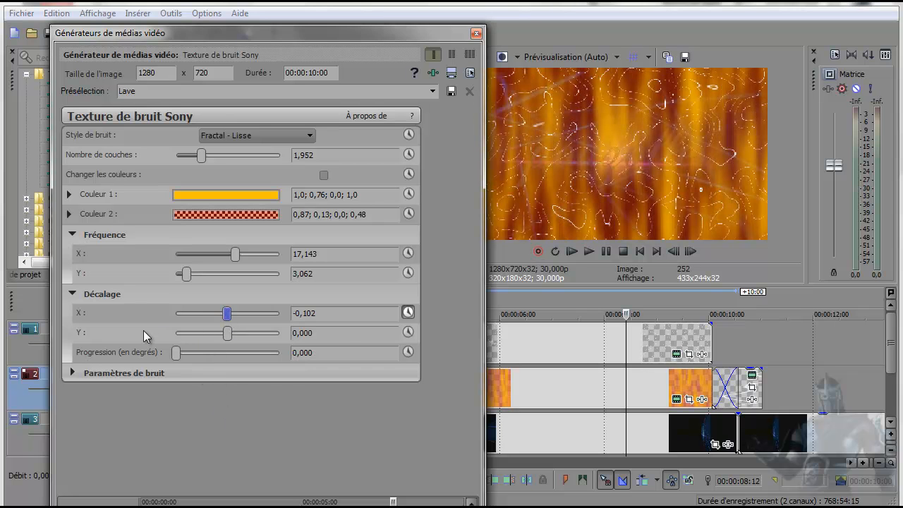
Animate Décalage Y from 00:00:02:02, alternating its keyframes with -0,170 at 00:00:02:19 and -1,395 at 00:00:03:10, up to 00:00:04:04.
left_click(408, 333)
left_click(188, 502)
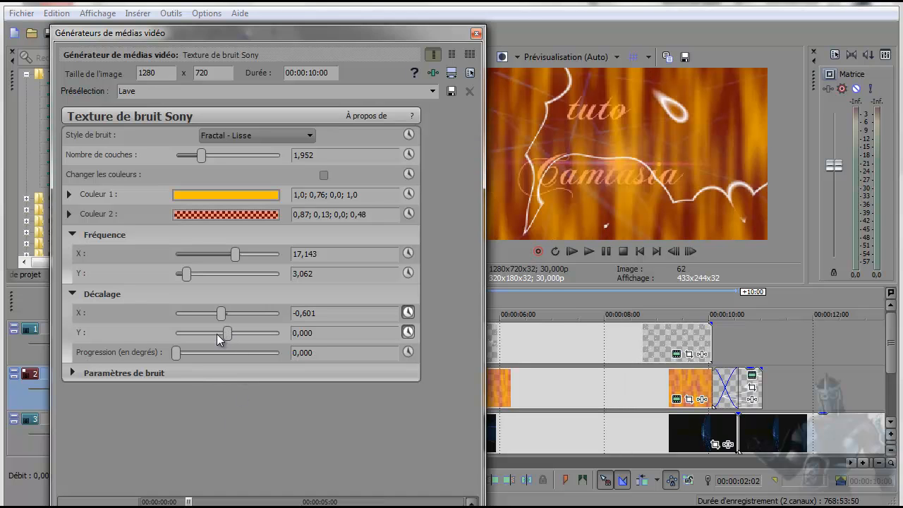
left_click_drag(218, 339, 215, 341)
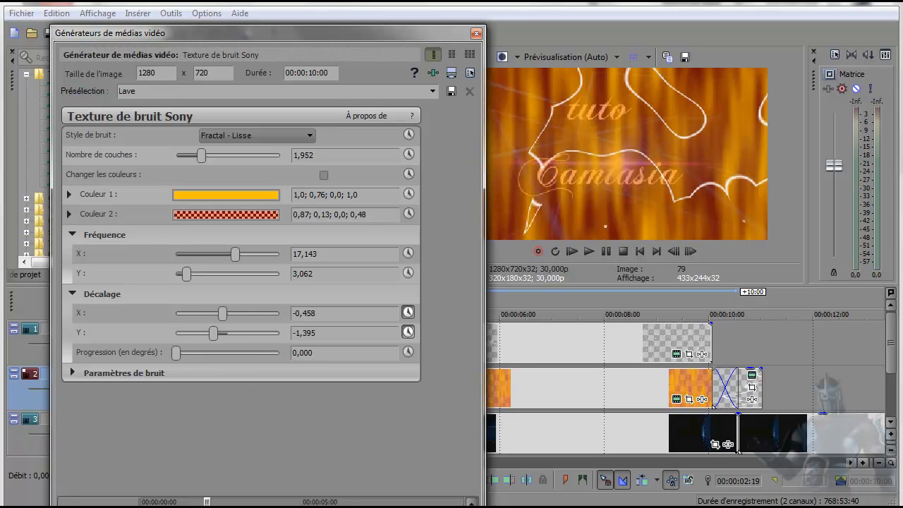
left_click(226, 333)
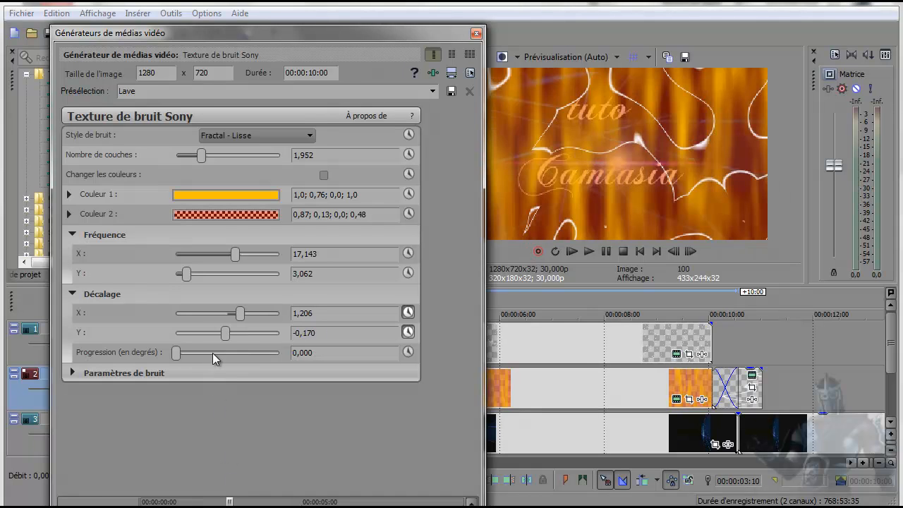
left_click(213, 338)
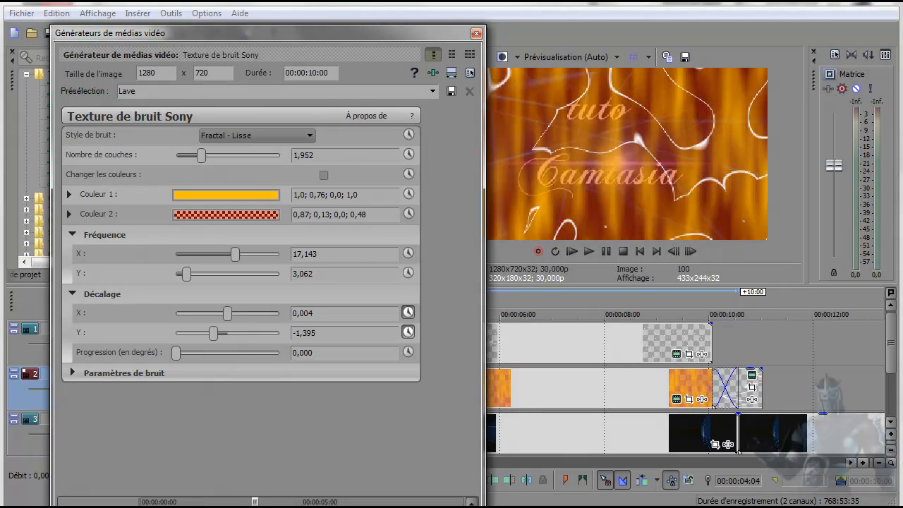
left_click(228, 334)
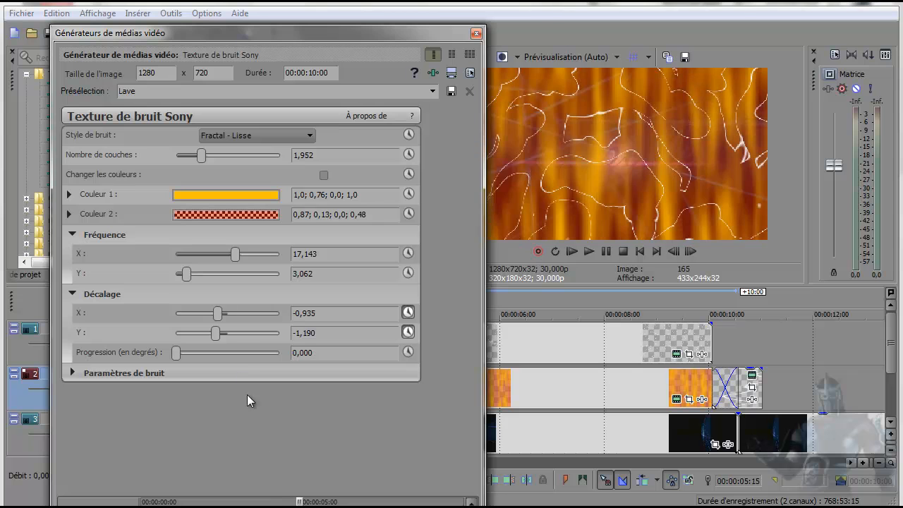
Continue the Décalage Y keyframes with -0,102 at 00:00:05:15, -0,034 at 00:00:06:28, 0,238 at 00:00:08:10 and 1,395 at 00:00:09:09.
left_click(226, 332)
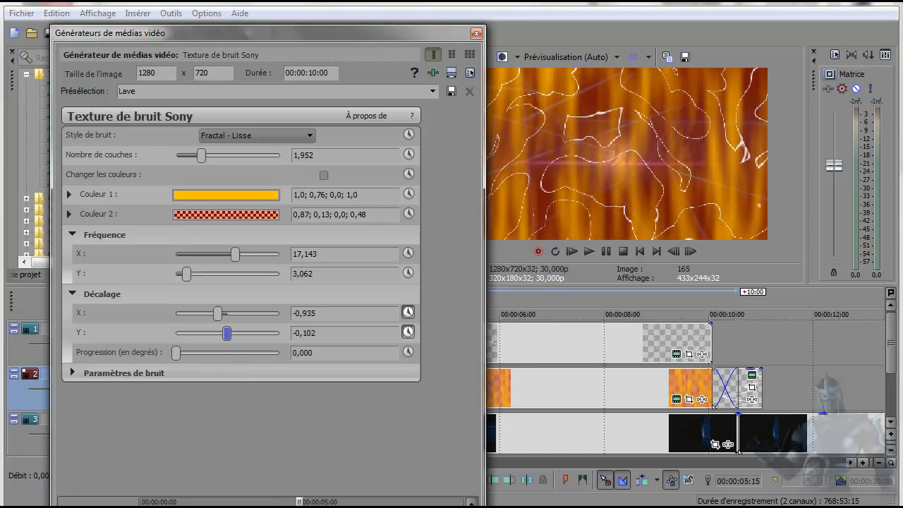
left_click(214, 333)
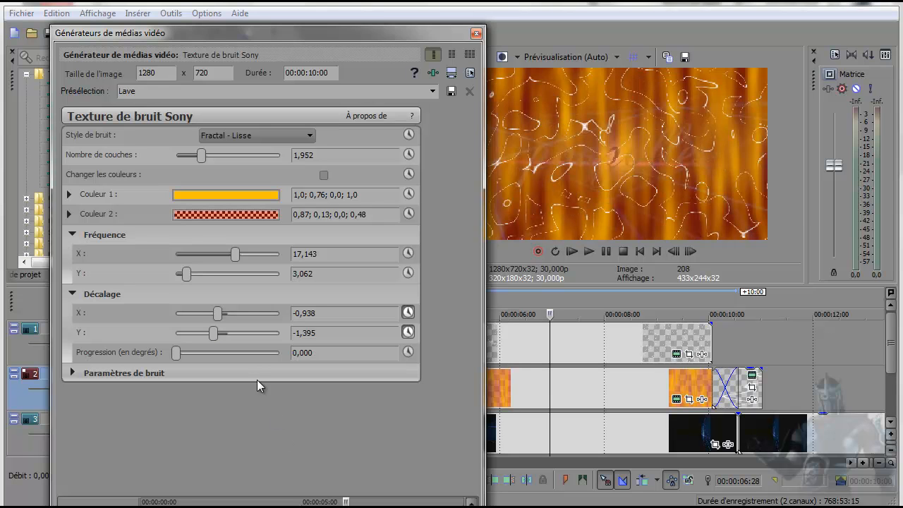
left_click(229, 337)
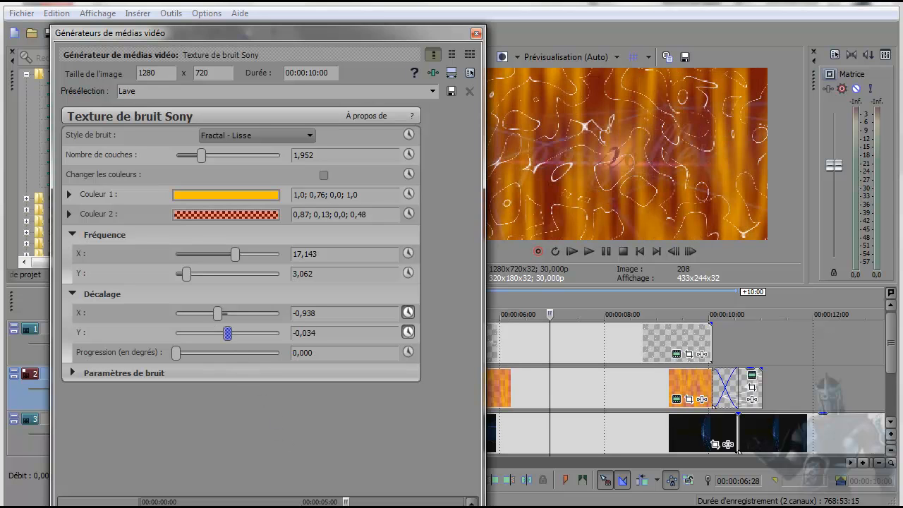
left_click_drag(227, 332, 216, 333)
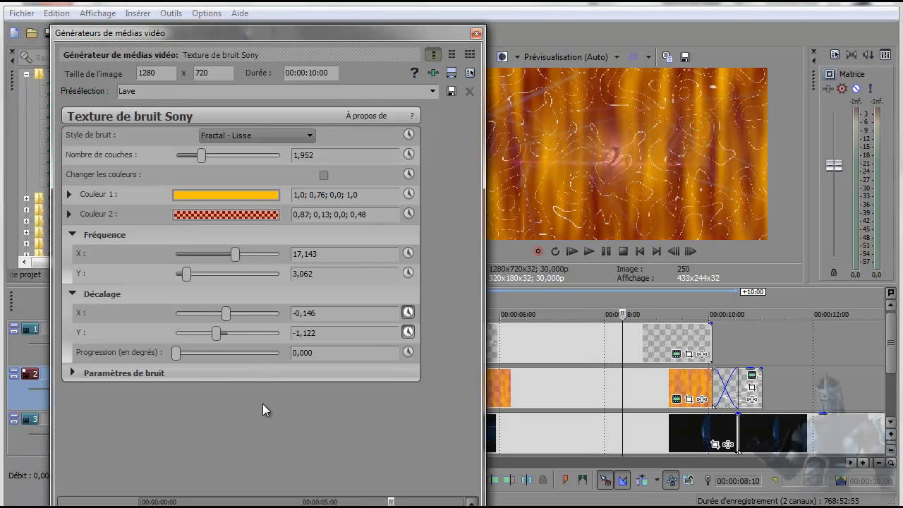
left_click(233, 333)
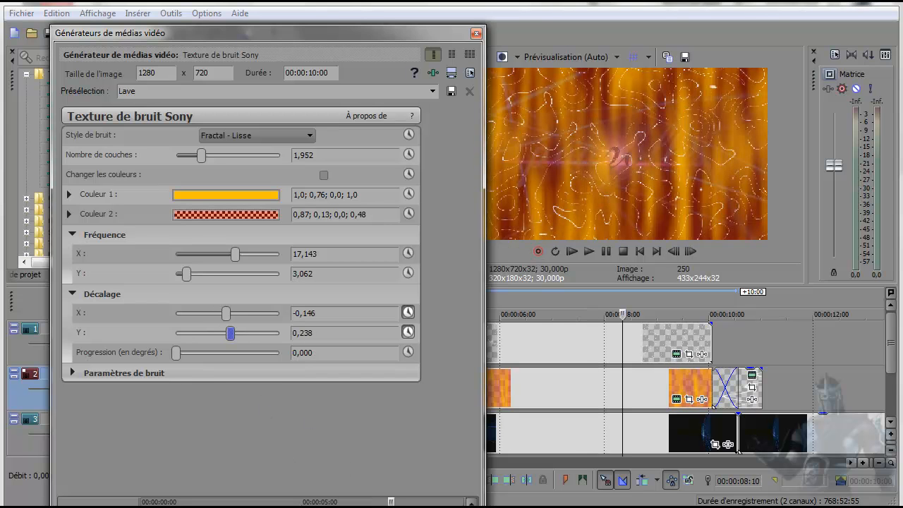
left_click(242, 333)
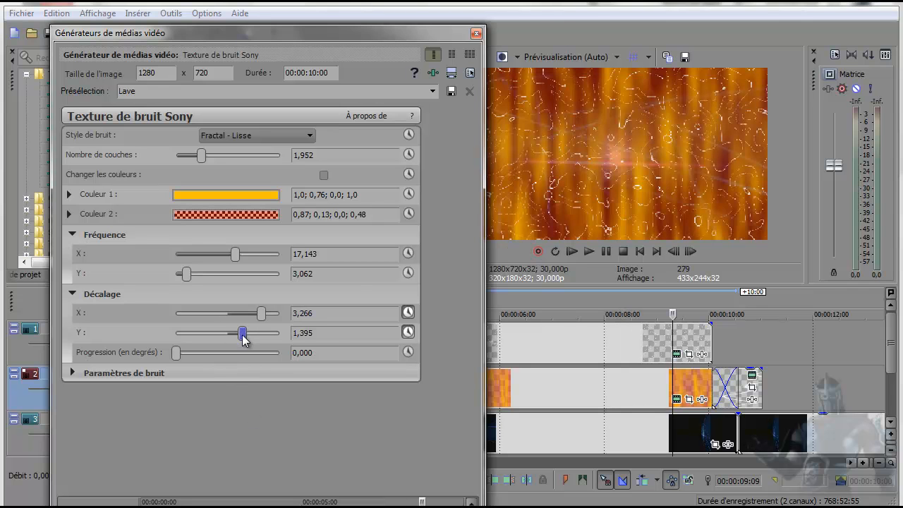
left_click(475, 35)
Preview the lava texture's horizontal and vertical offset animation from 00:00:00:12, then stop the playback.
left_click(209, 413)
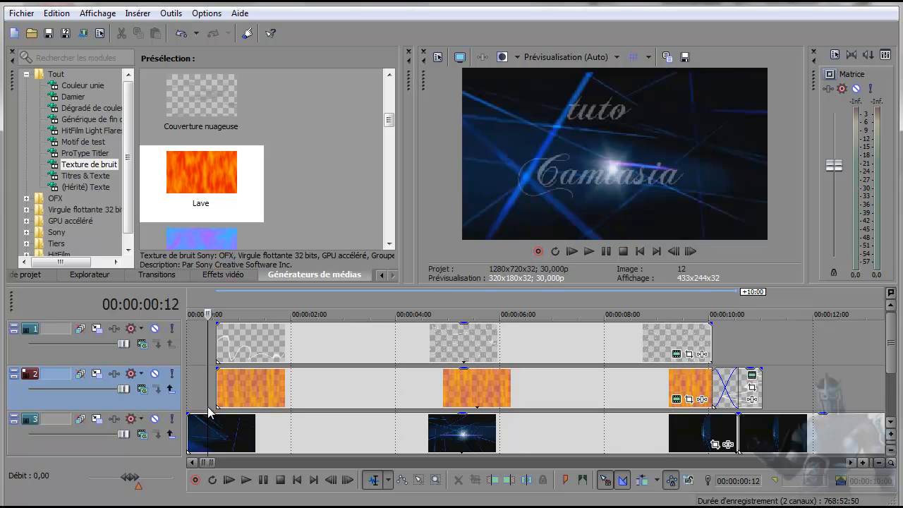
left_click(589, 251)
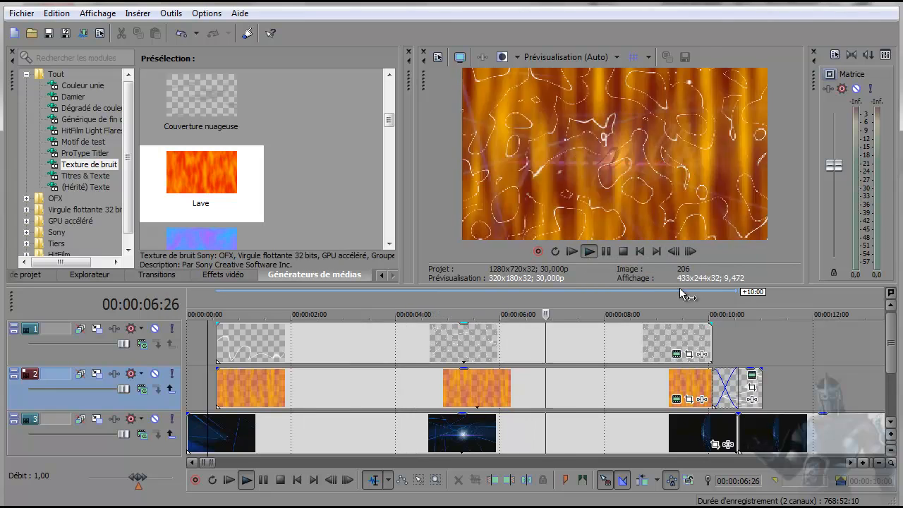
left_click(624, 251)
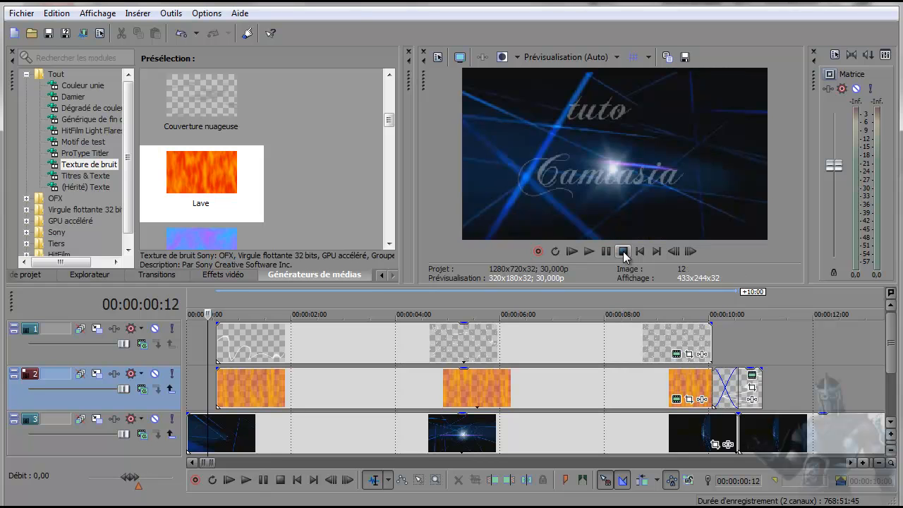